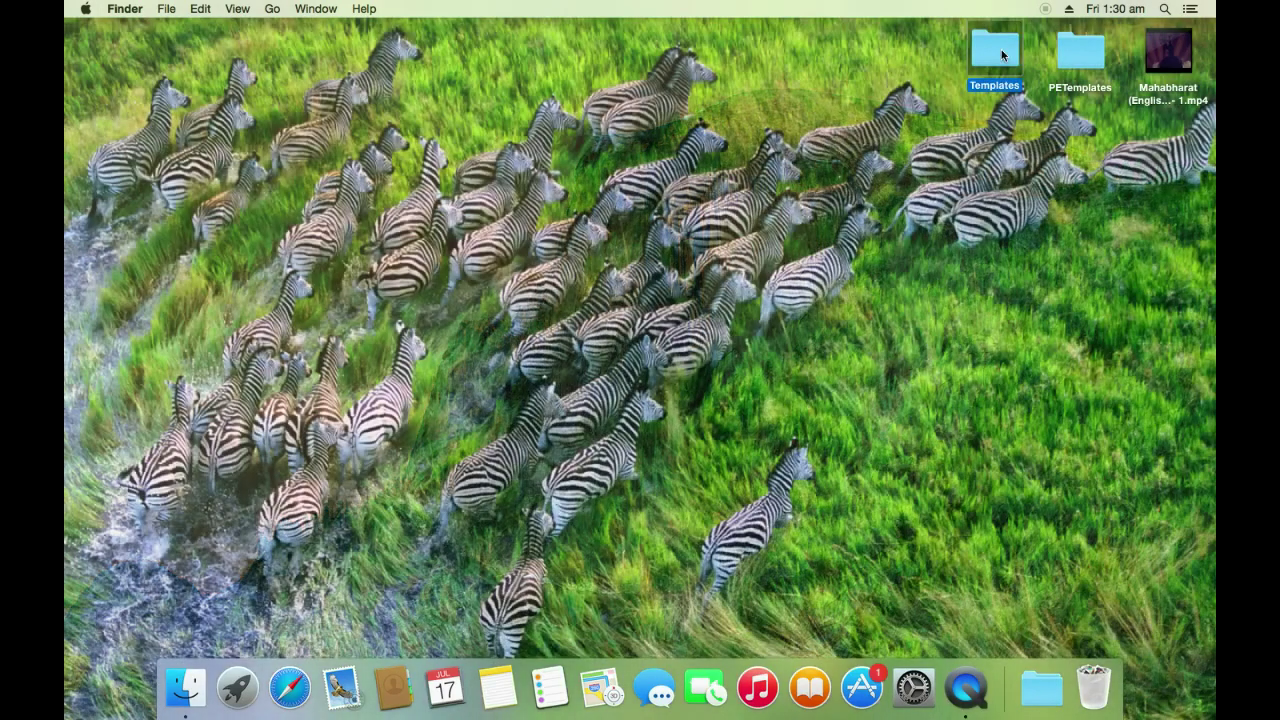
# Step: Browse the desktop Templates folder to the Hard Light.moef file in Effects > Basics
pyautogui.doubleClick(1003, 56)
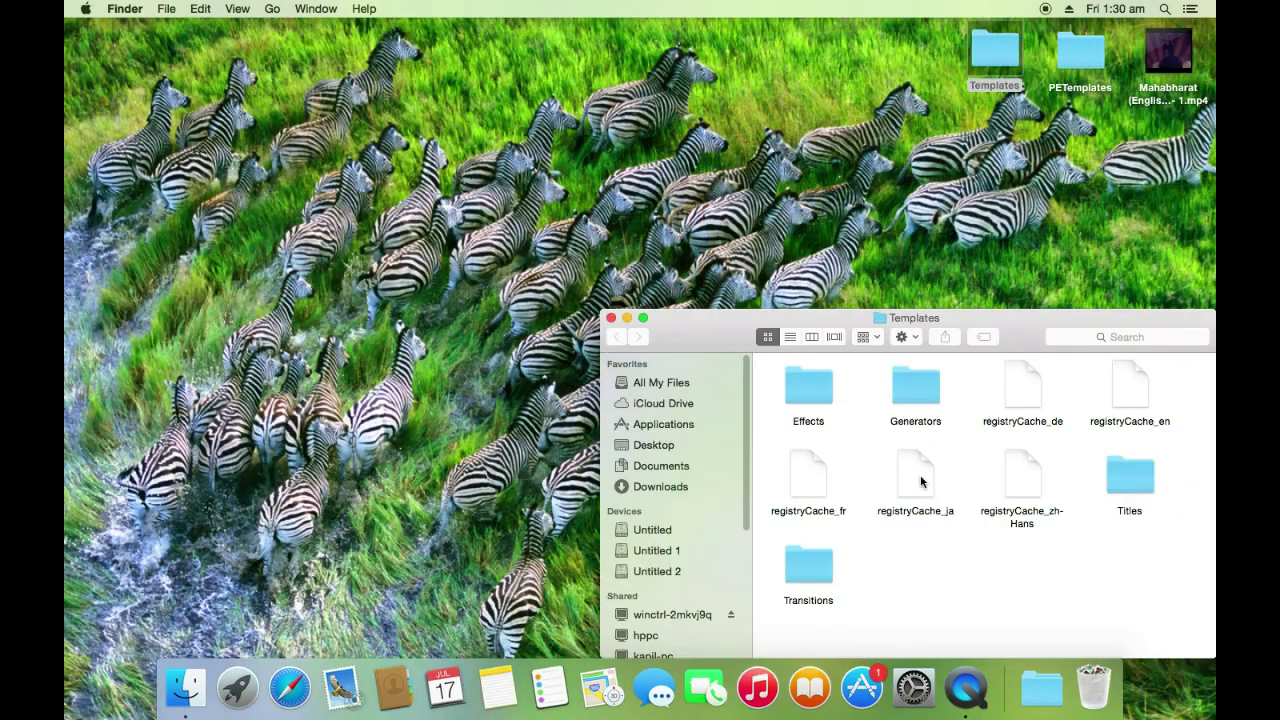
pyautogui.doubleClick(826, 395)
pyautogui.doubleClick(826, 395)
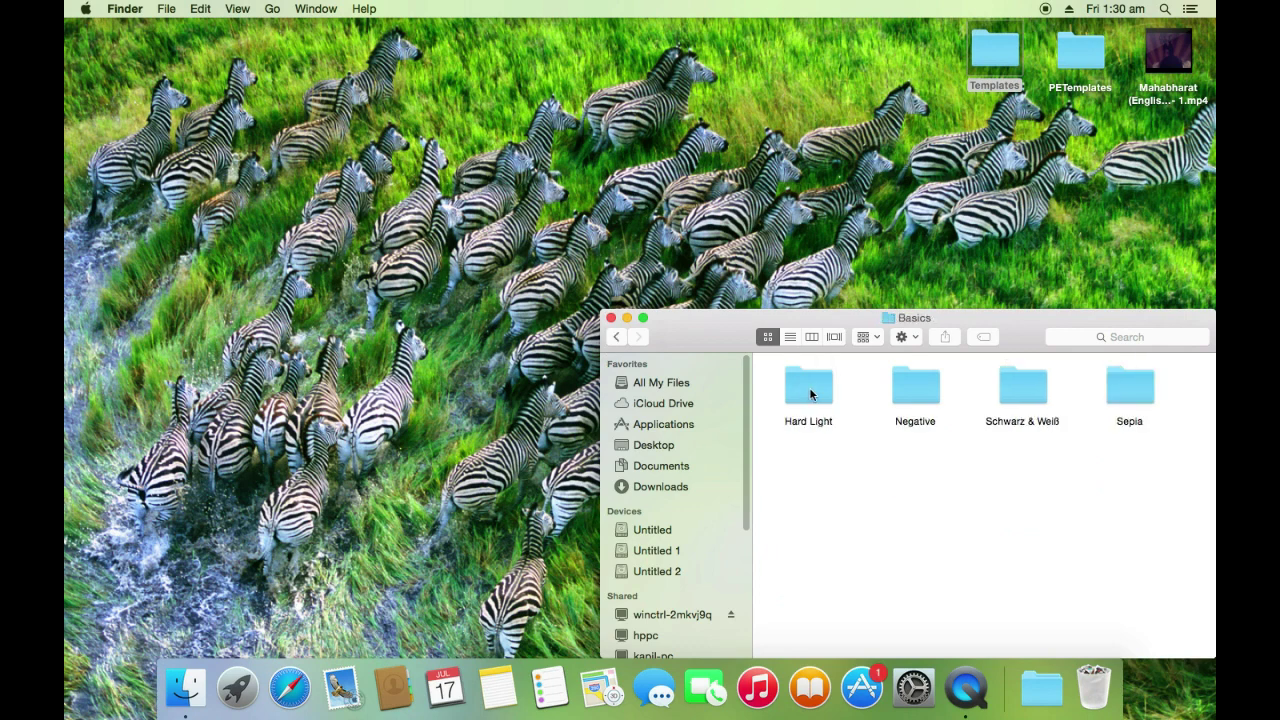
pyautogui.doubleClick(812, 392)
pyautogui.click(800, 395)
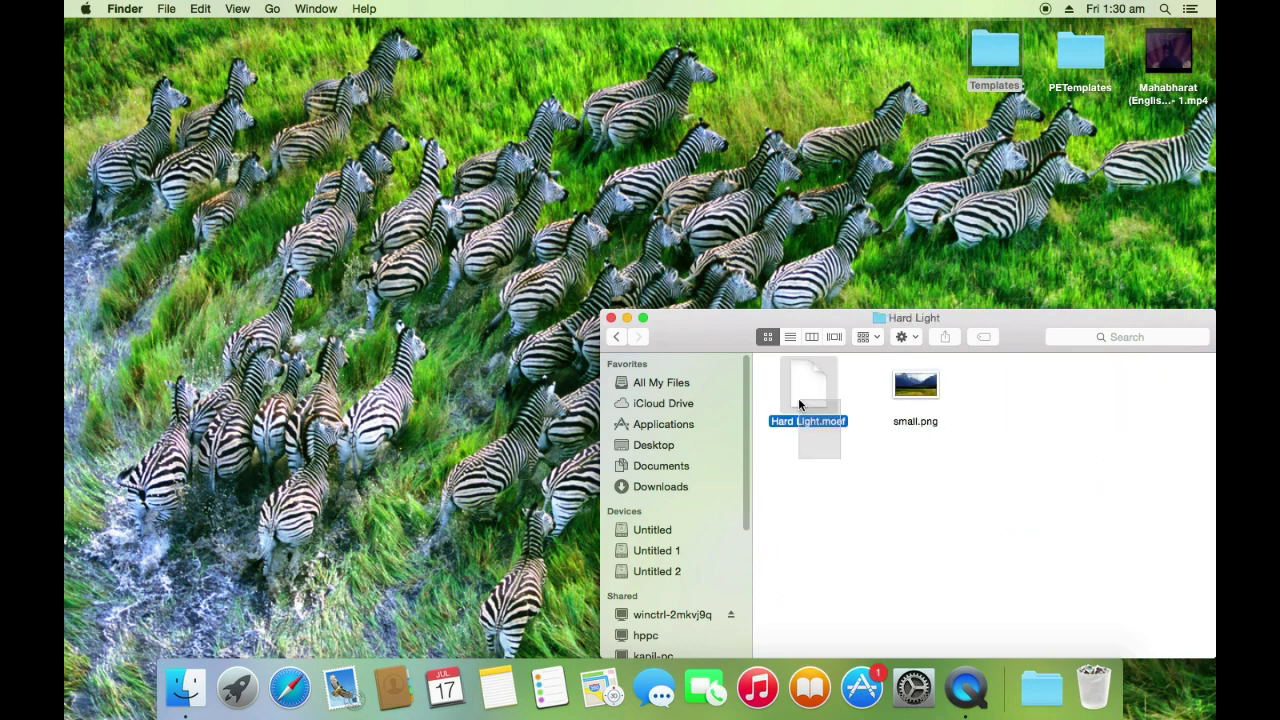
pyautogui.click(617, 338)
pyautogui.click(617, 338)
# Step: Find the Flipped.moef file in the Distortion effects folder, then close the Finder window
pyautogui.doubleClick(1045, 395)
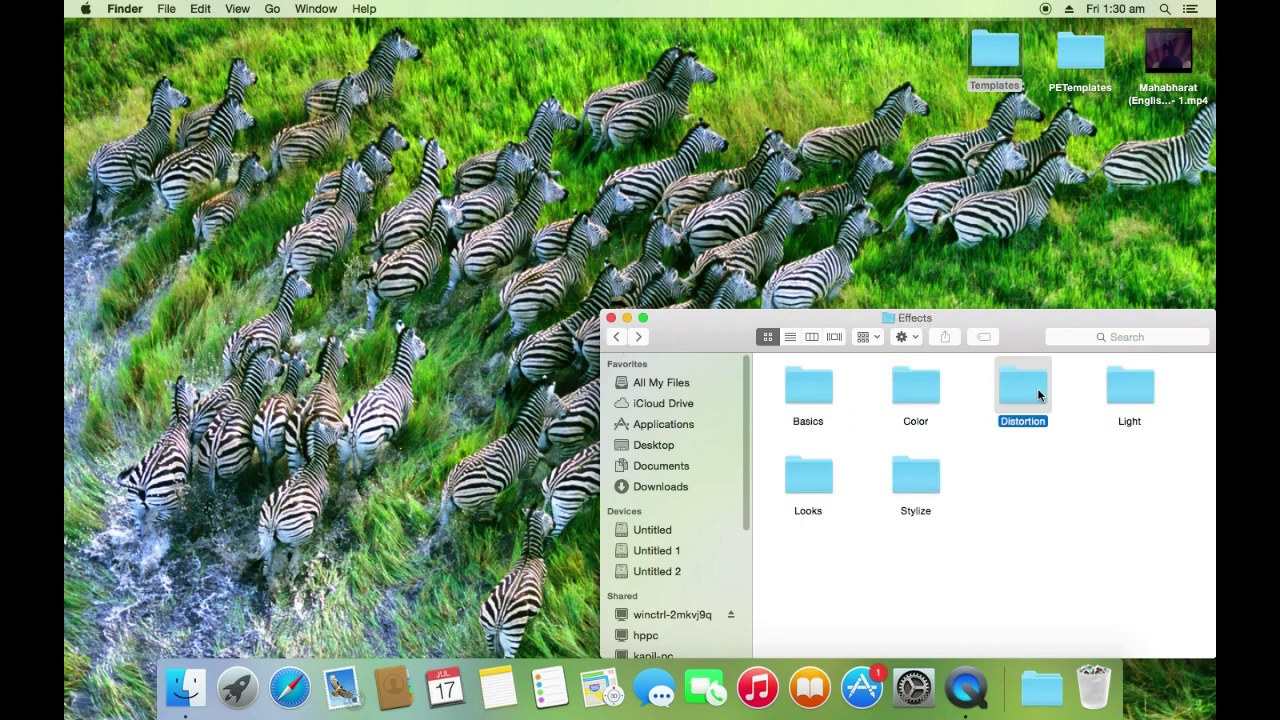
pyautogui.click(810, 392)
pyautogui.doubleClick(810, 392)
pyautogui.moveTo(910, 452); pyautogui.dragTo(820, 388)
pyautogui.click(810, 424)
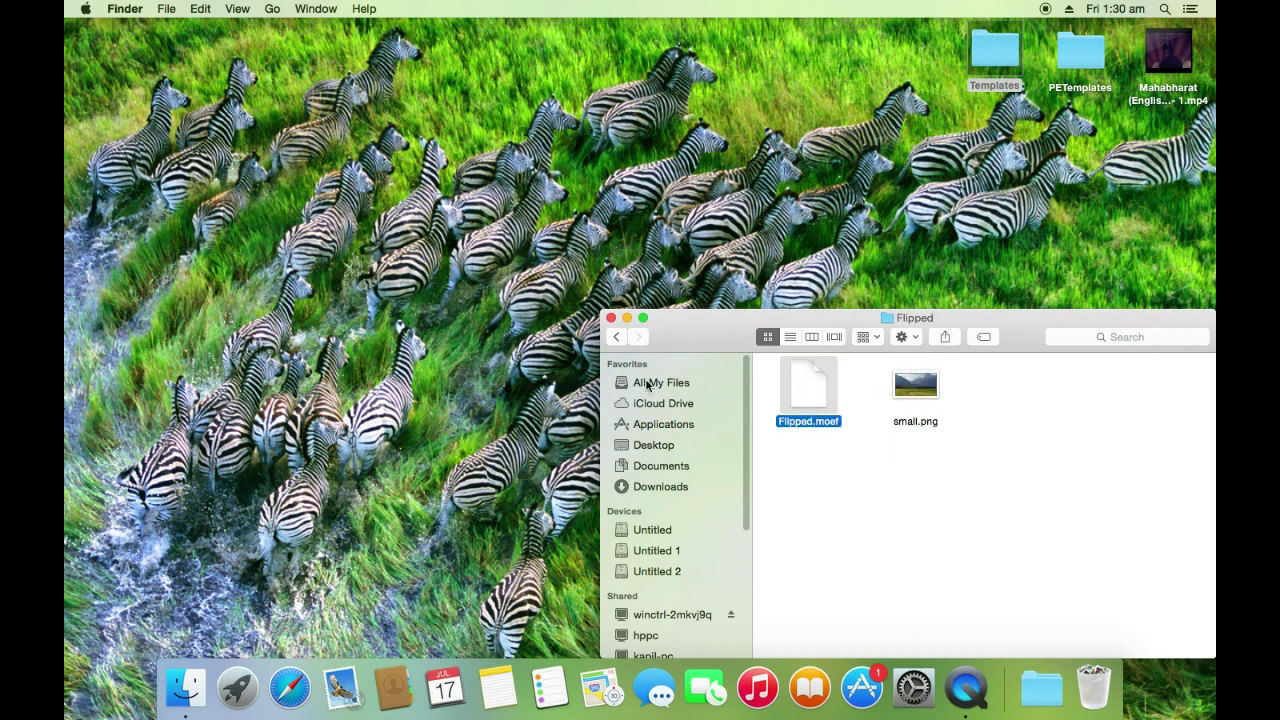
pyautogui.click(617, 337)
pyautogui.click(610, 318)
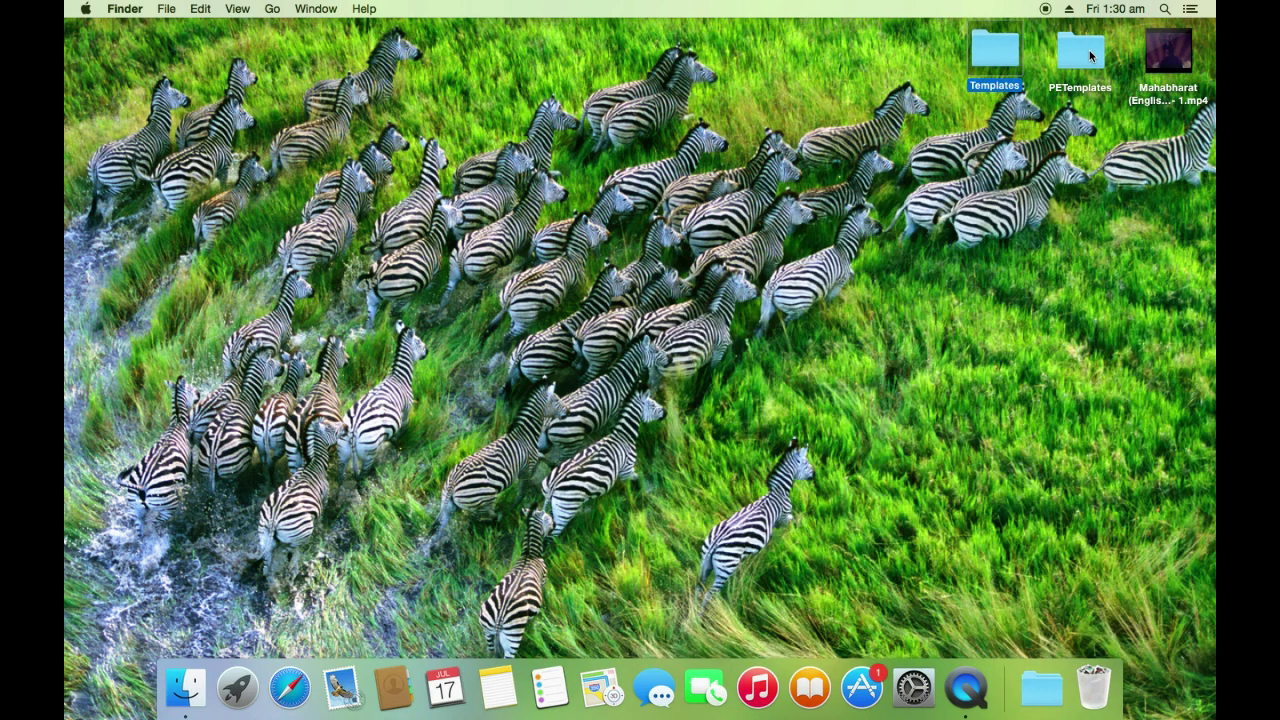
# Step: Browse PETemplates to the Crisp Contrast.moef file in Effects > Basics
pyautogui.doubleClick(1078, 92)
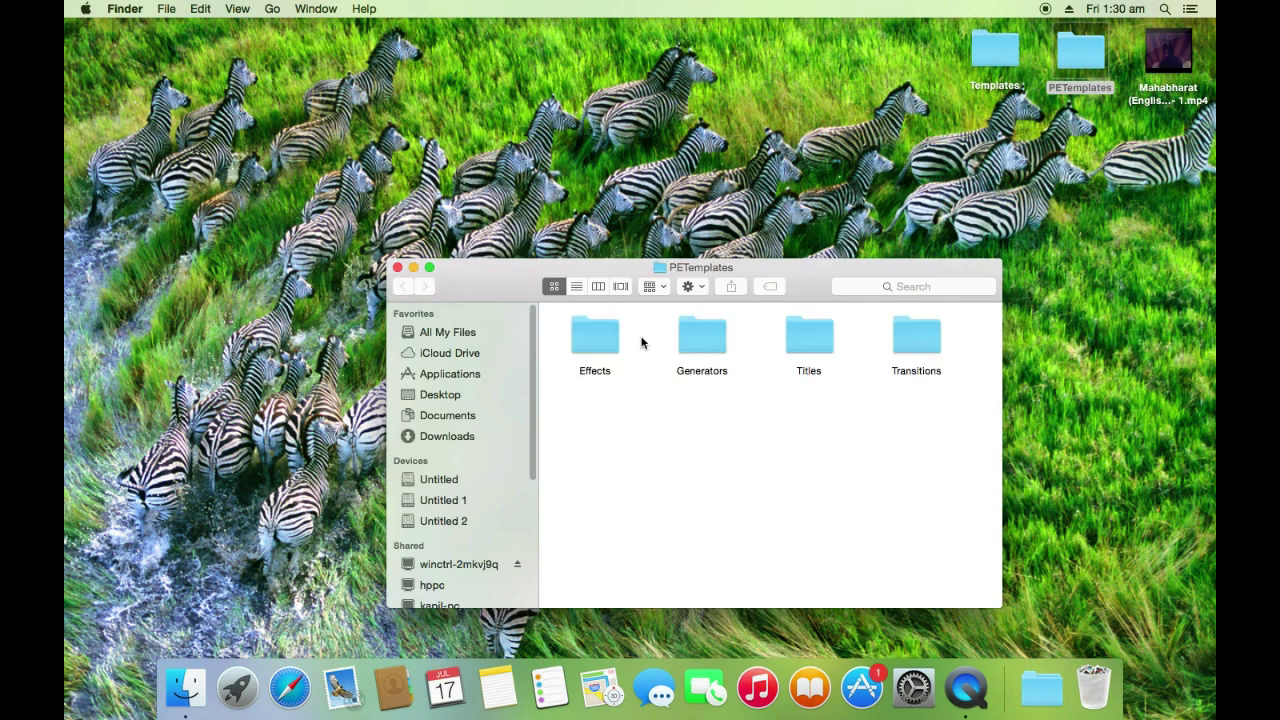
pyautogui.doubleClick(617, 342)
pyautogui.doubleClick(606, 336)
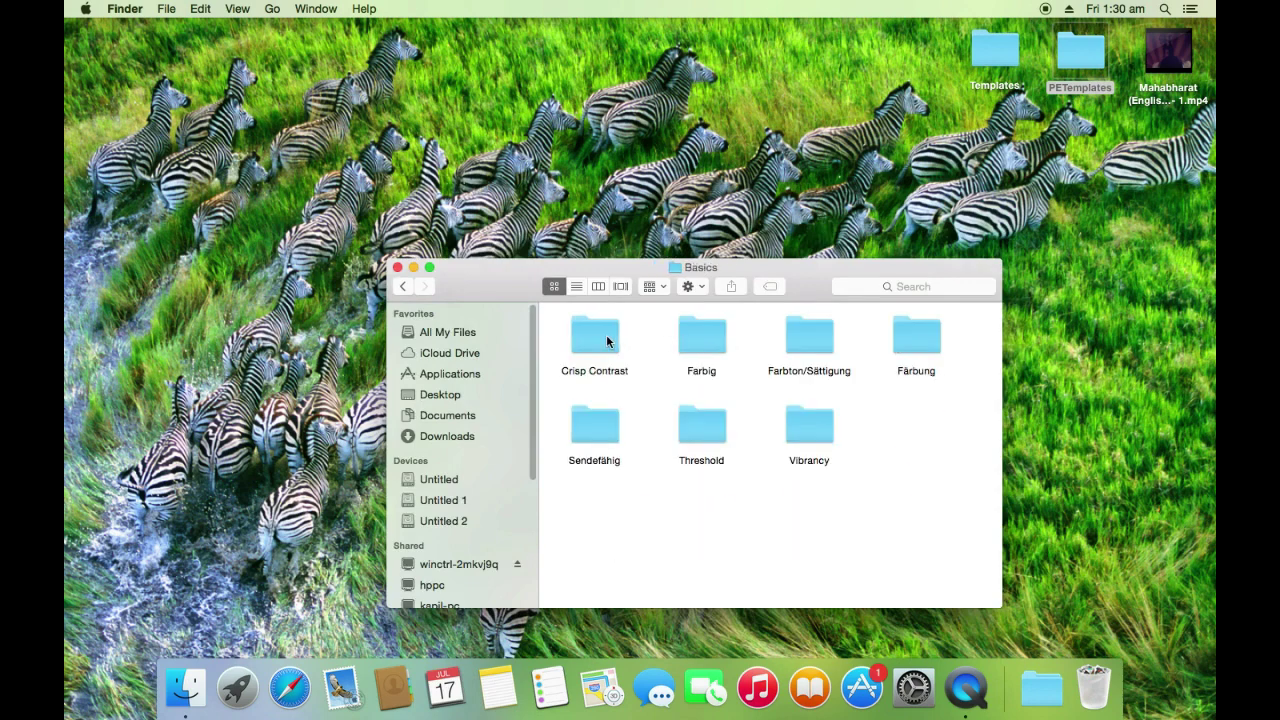
pyautogui.doubleClick(608, 340)
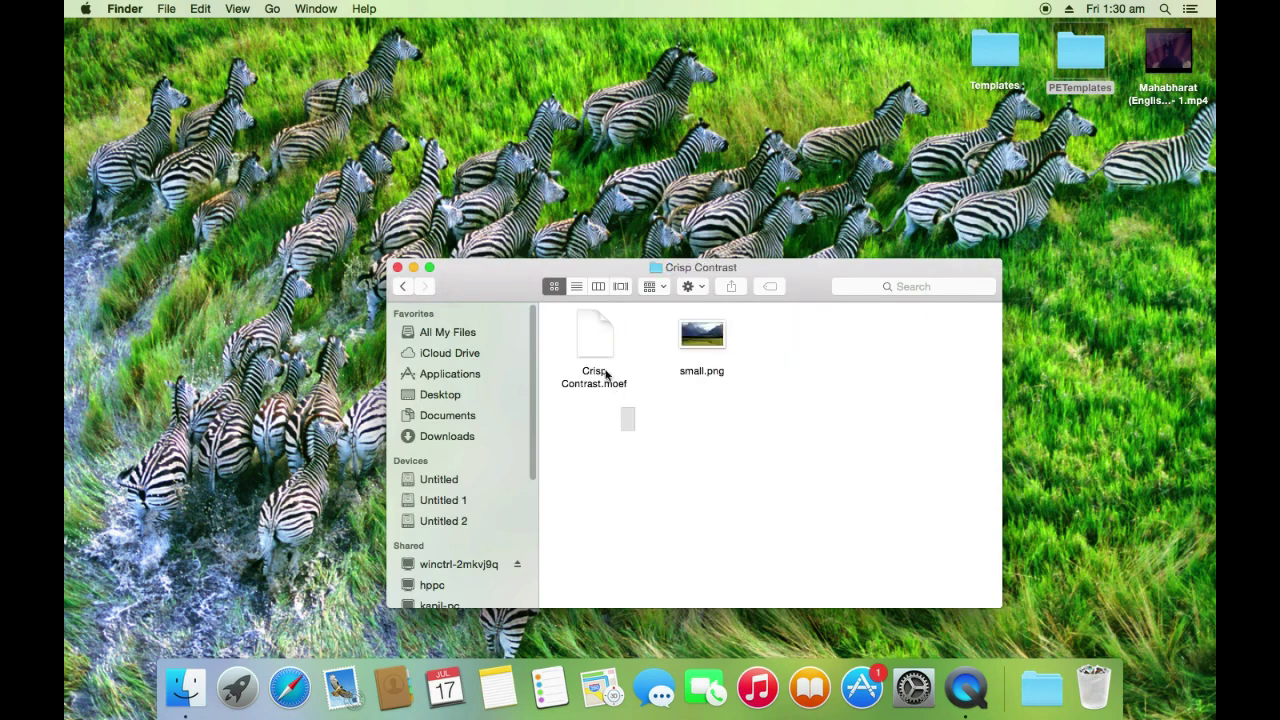
pyautogui.click(603, 365)
pyautogui.click(404, 288)
pyautogui.click(405, 289)
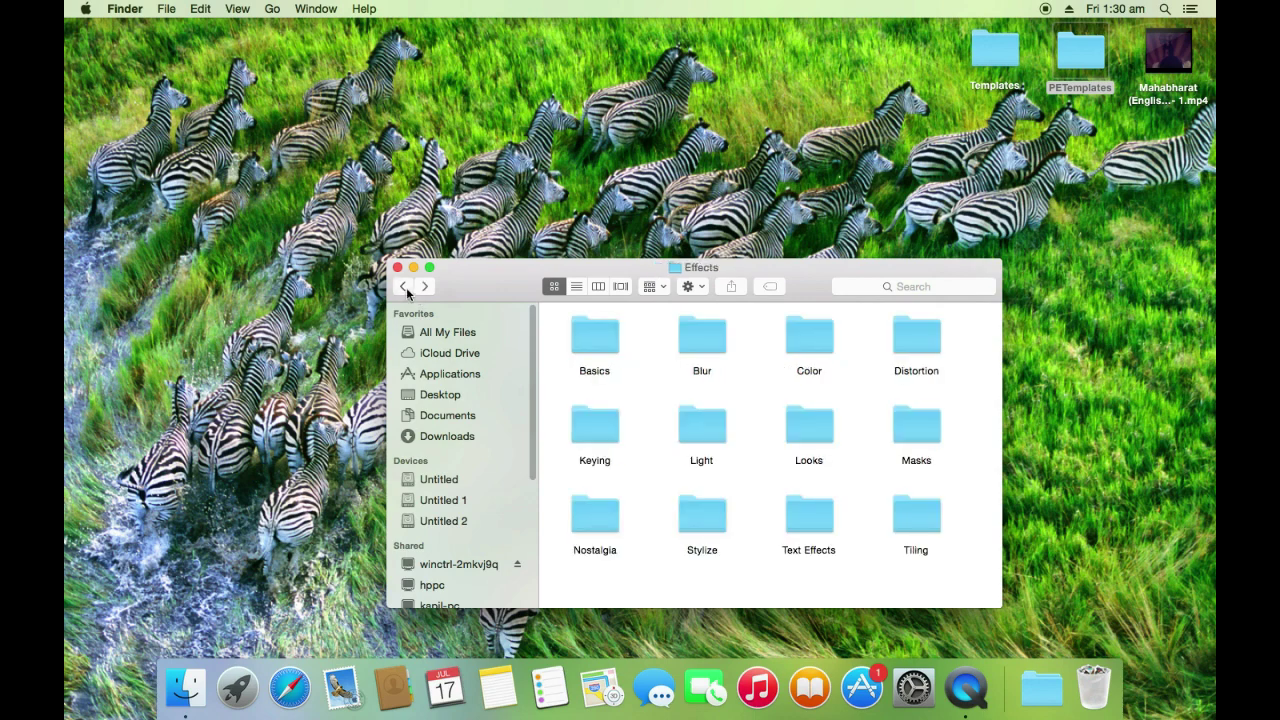
# Step: Look inside the Decal folder under Text Effects, then close Finder and clear the desktop selection
pyautogui.click(818, 530)
pyautogui.doubleClick(818, 530)
pyautogui.doubleClick(592, 332)
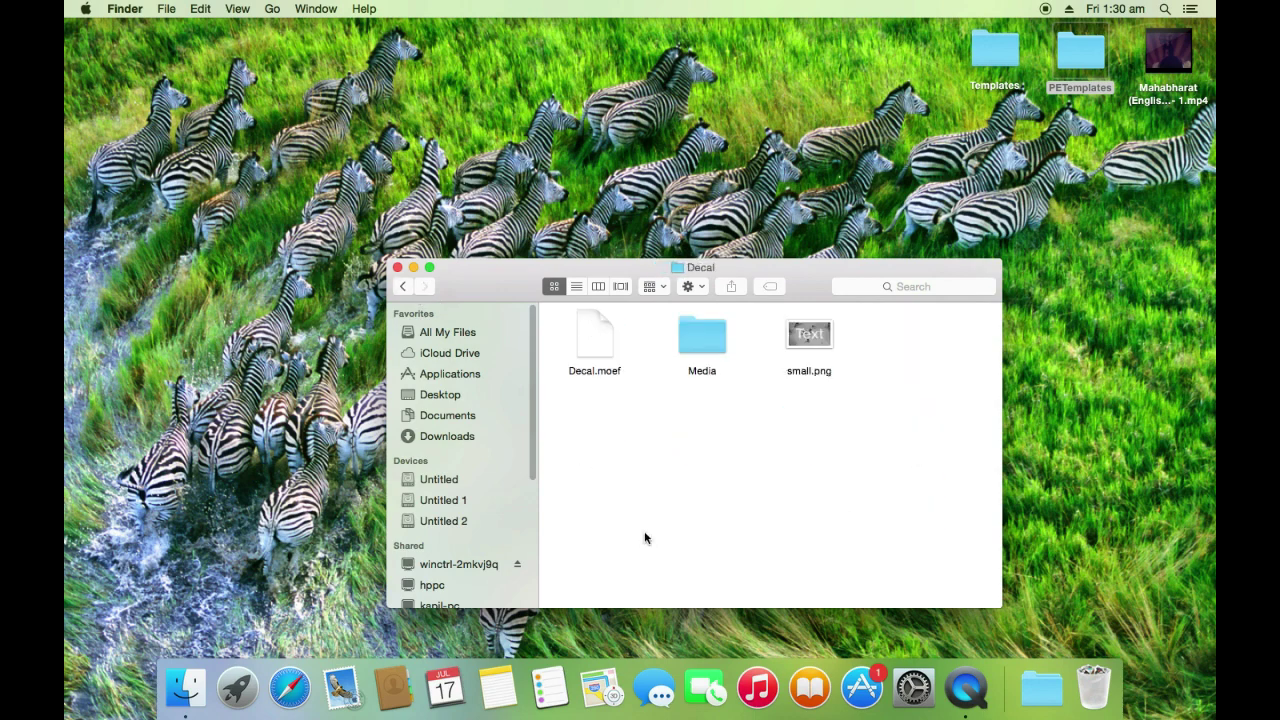
pyautogui.click(397, 268)
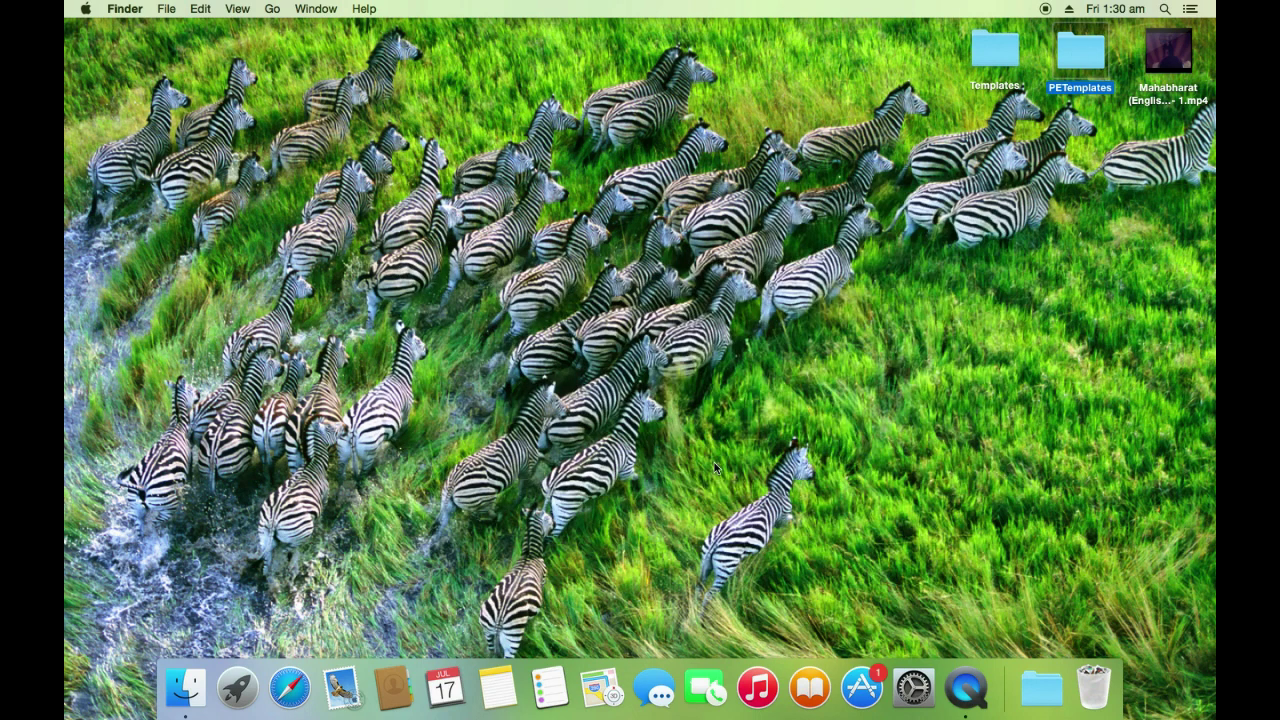
pyautogui.click(871, 277)
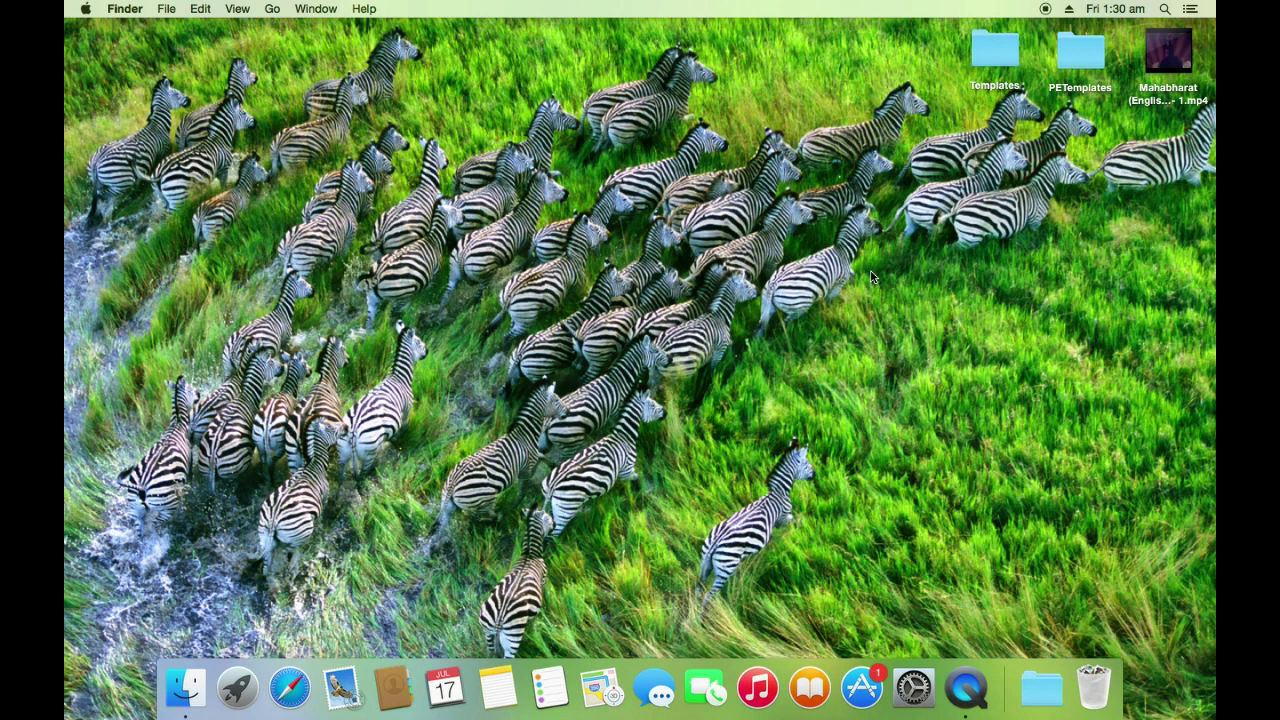
# Step: Launch Final Cut Pro from Launchpad and dismiss the not-enough-memory warning
pyautogui.click(237, 687)
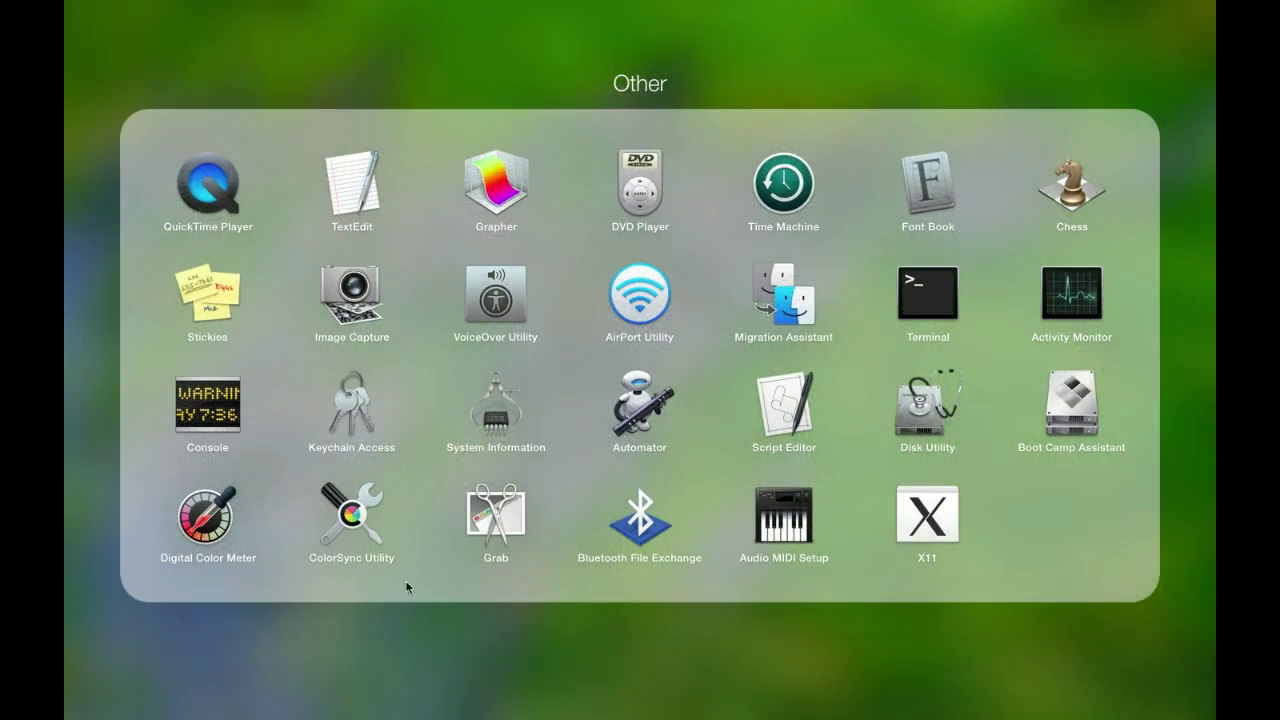
pyautogui.click(639, 64)
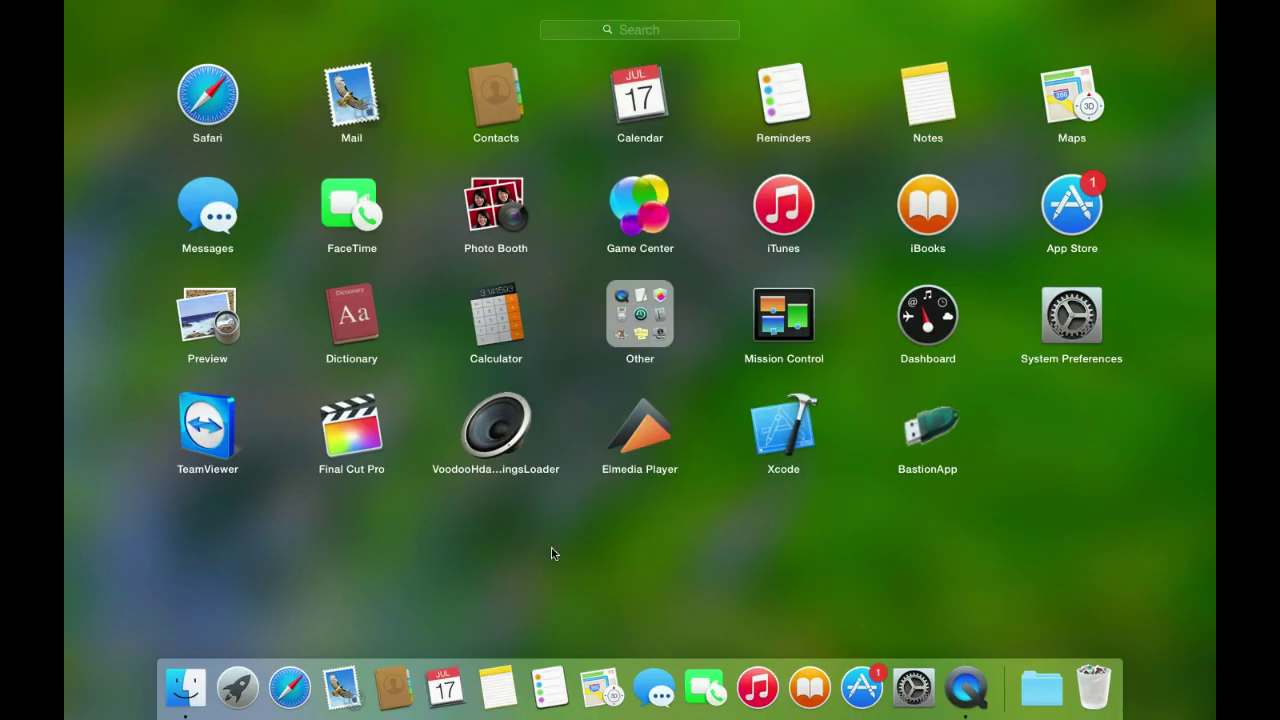
pyautogui.click(351, 428)
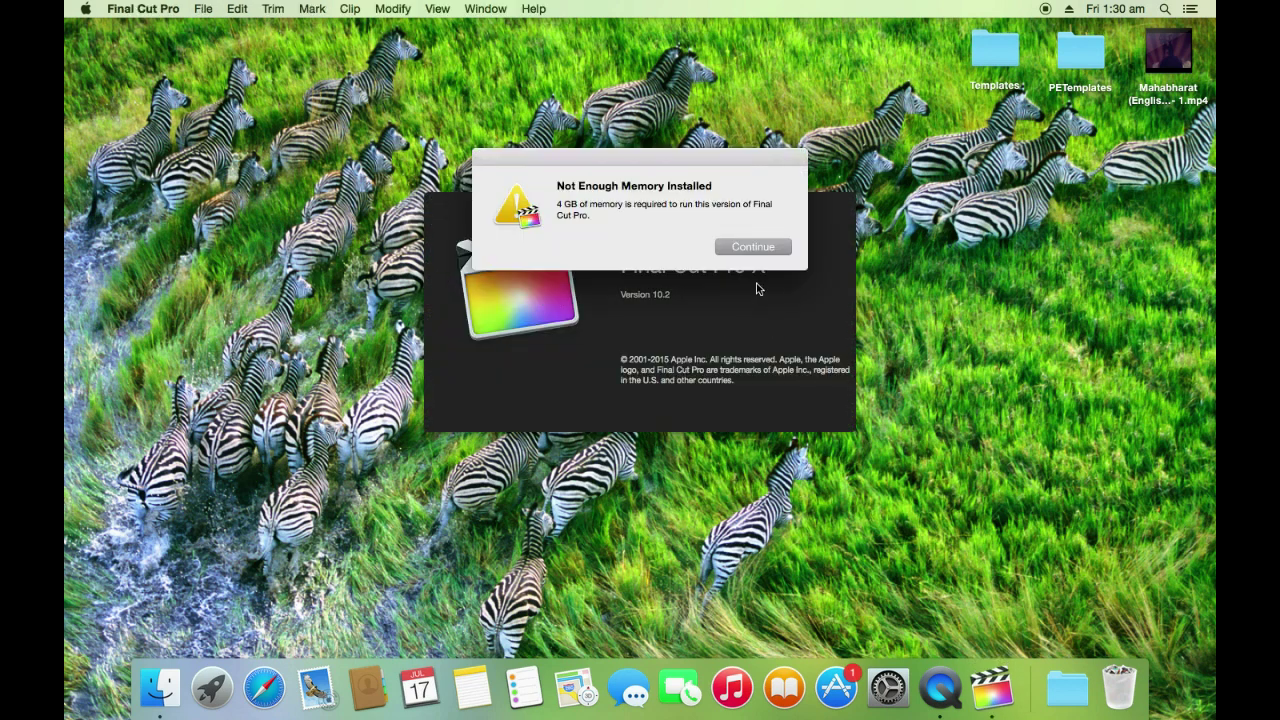
pyautogui.click(742, 248)
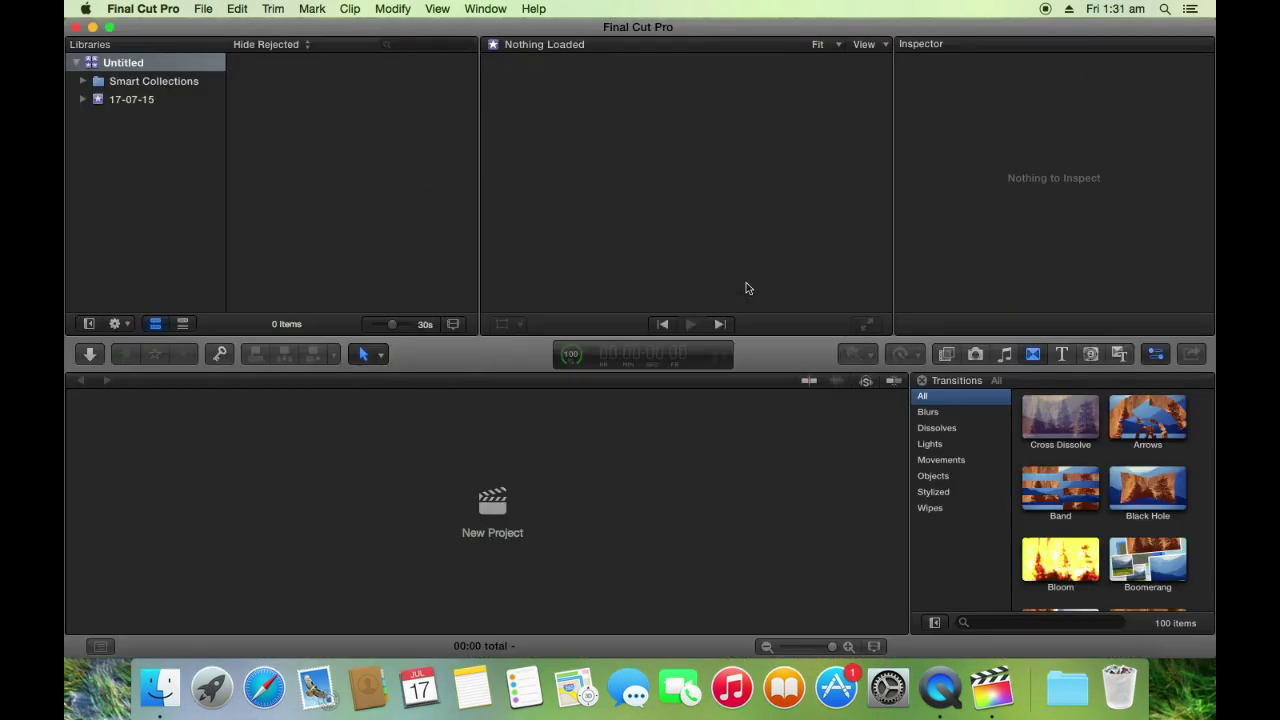
# Step: Select the 17-07-15 event and start importing media into it
pyautogui.click(100, 104)
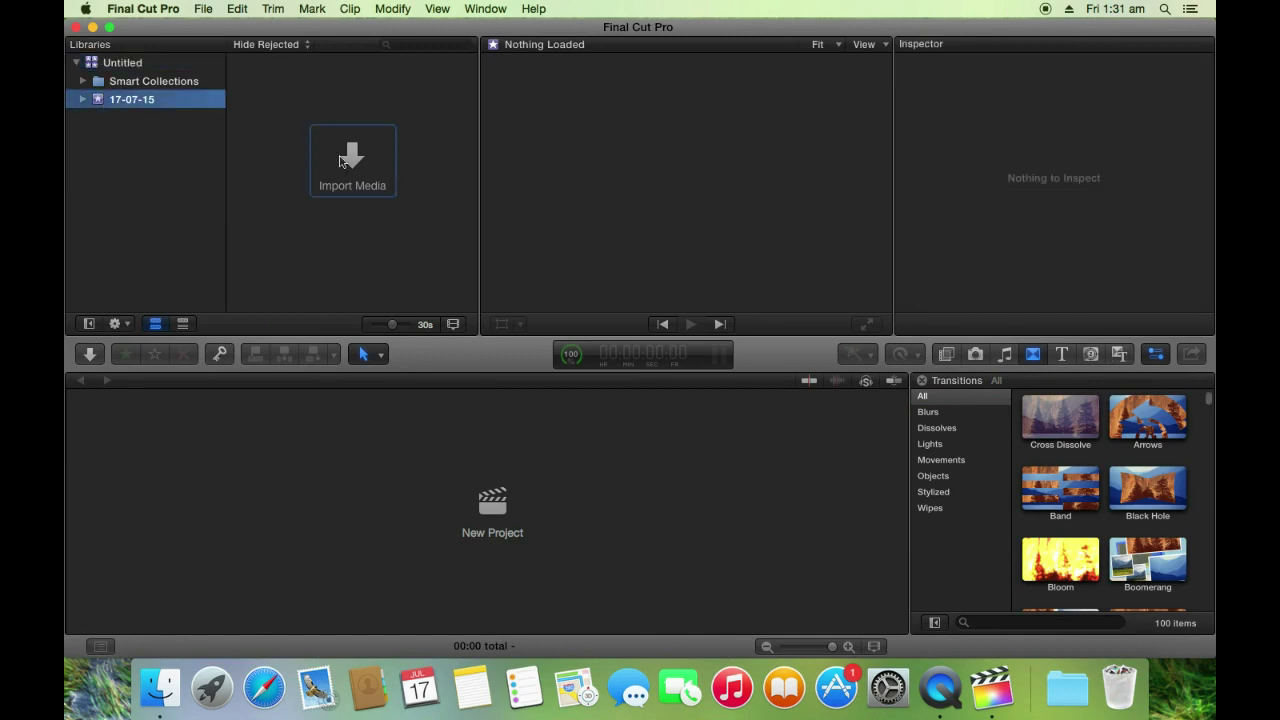
pyautogui.click(341, 161)
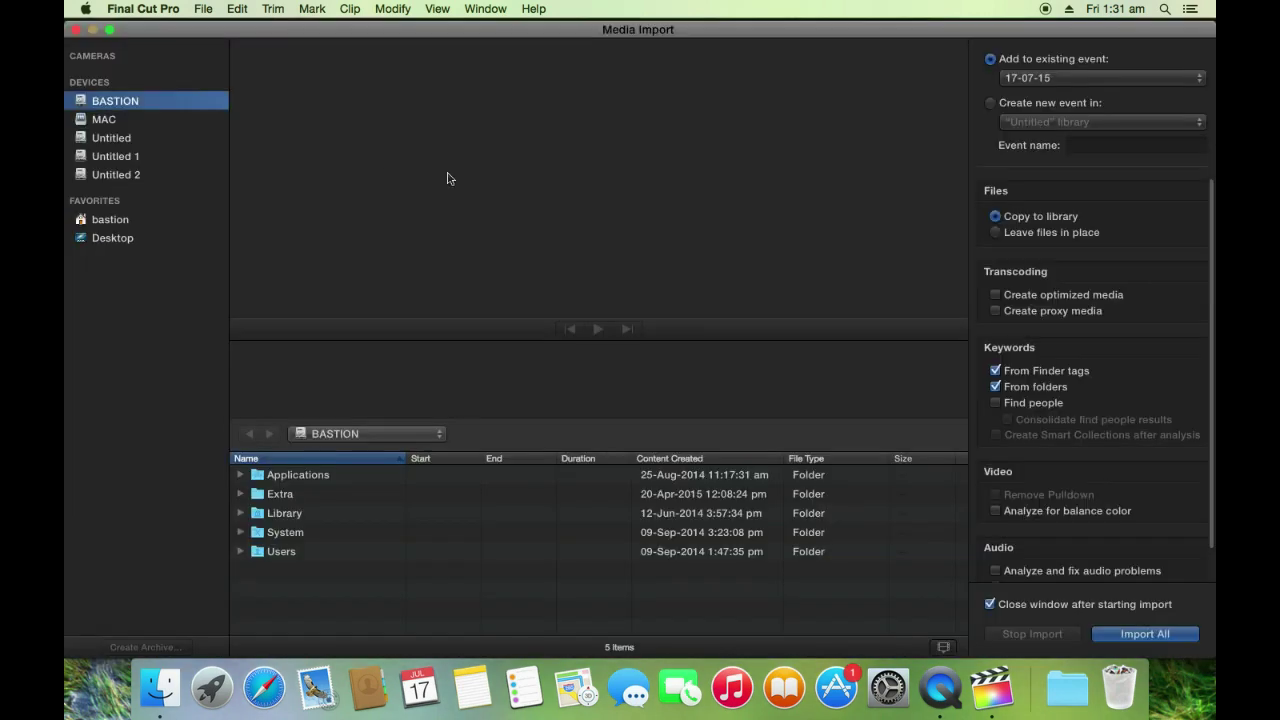
# Step: Import the Mahabharat episode video from the Desktop
pyautogui.click(118, 245)
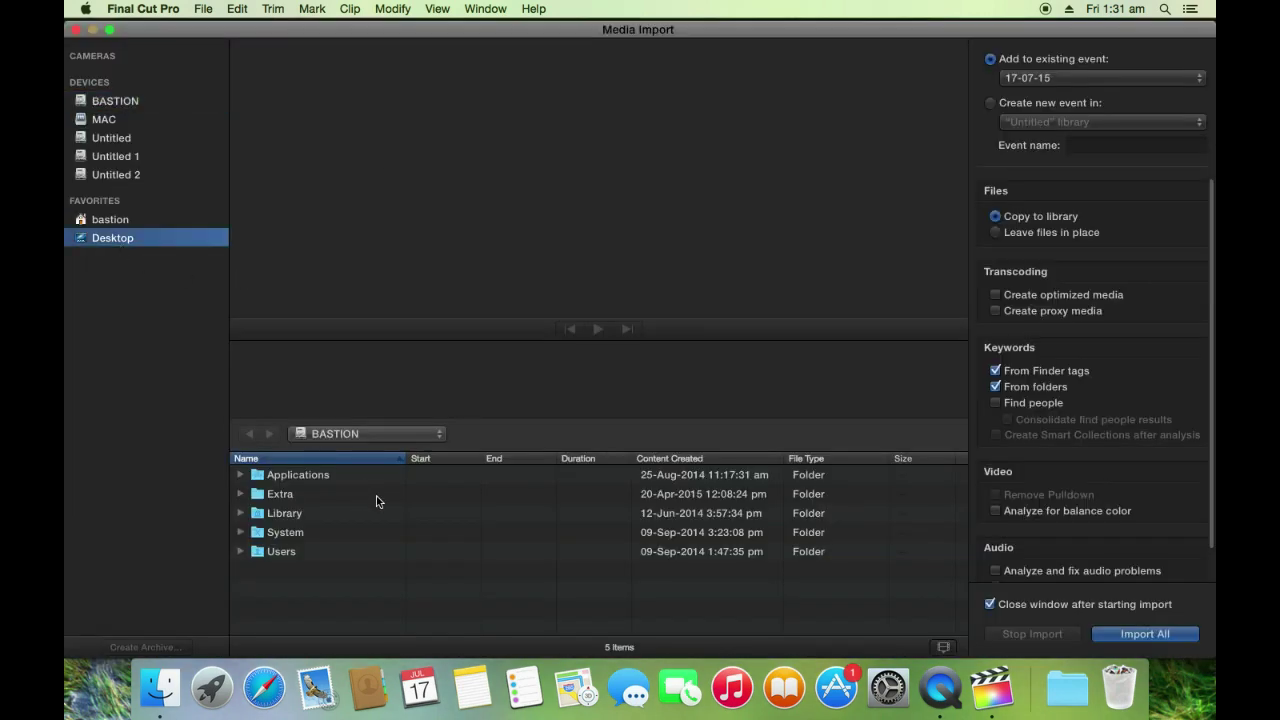
pyautogui.click(313, 475)
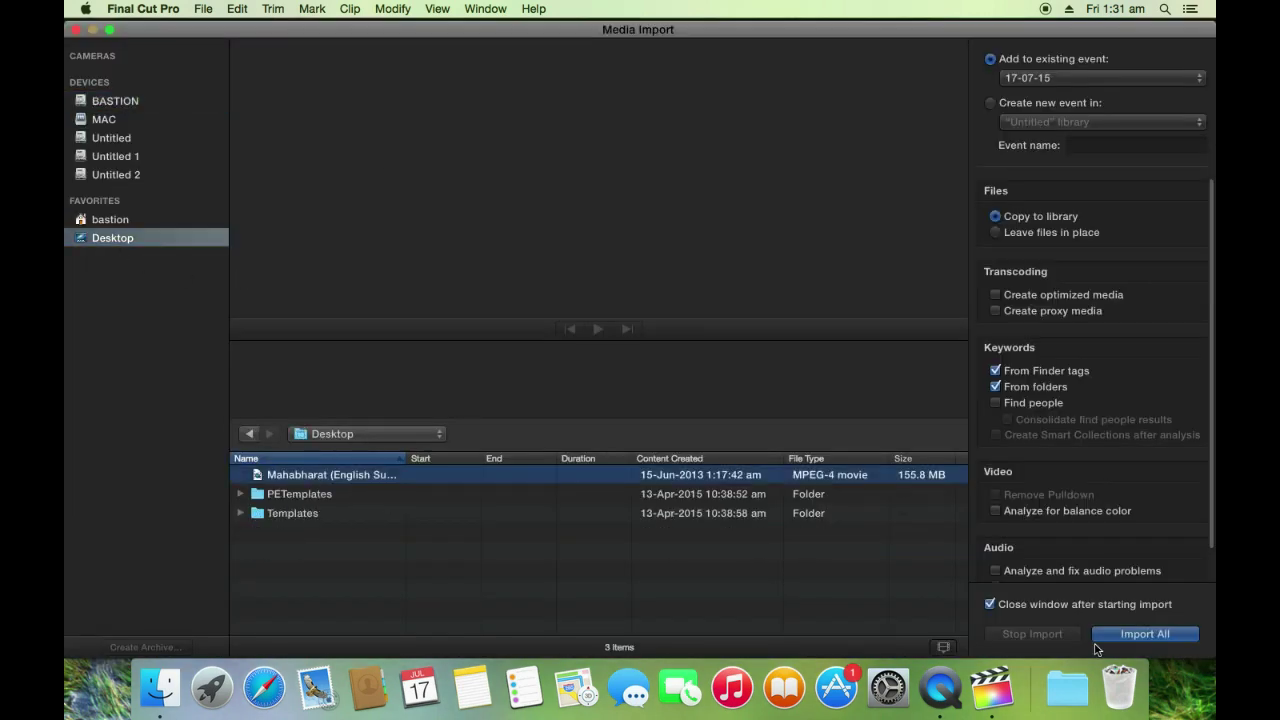
pyautogui.click(1153, 636)
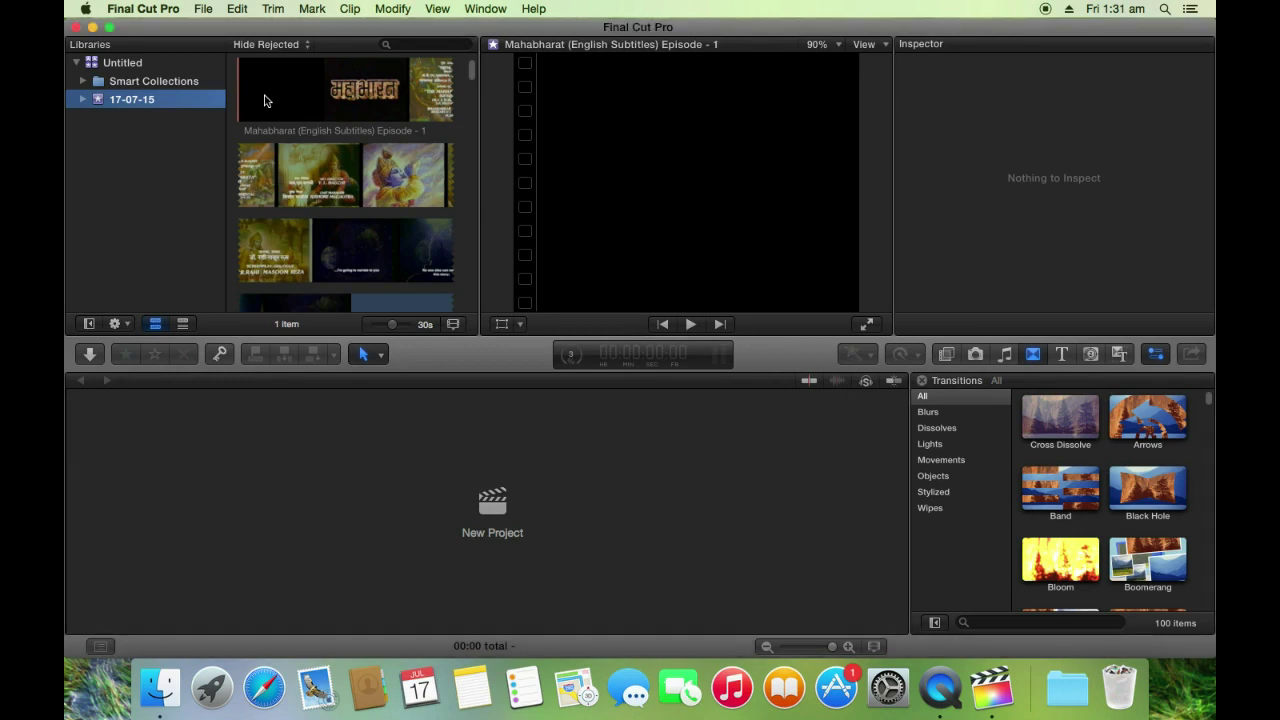
# Step: Open the Mahabharat clip in the timeline, move the playhead into it, and preview Cross Dissolve
pyautogui.rightClick(266, 100)
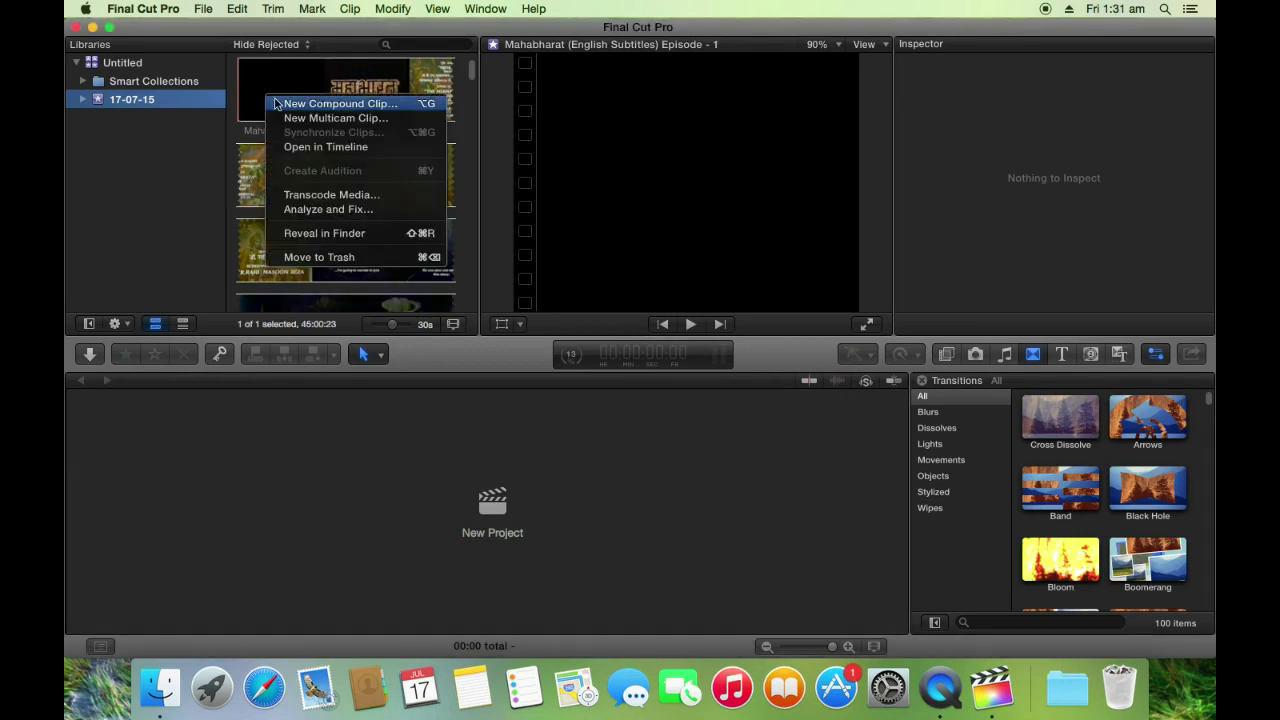
pyautogui.click(325, 146)
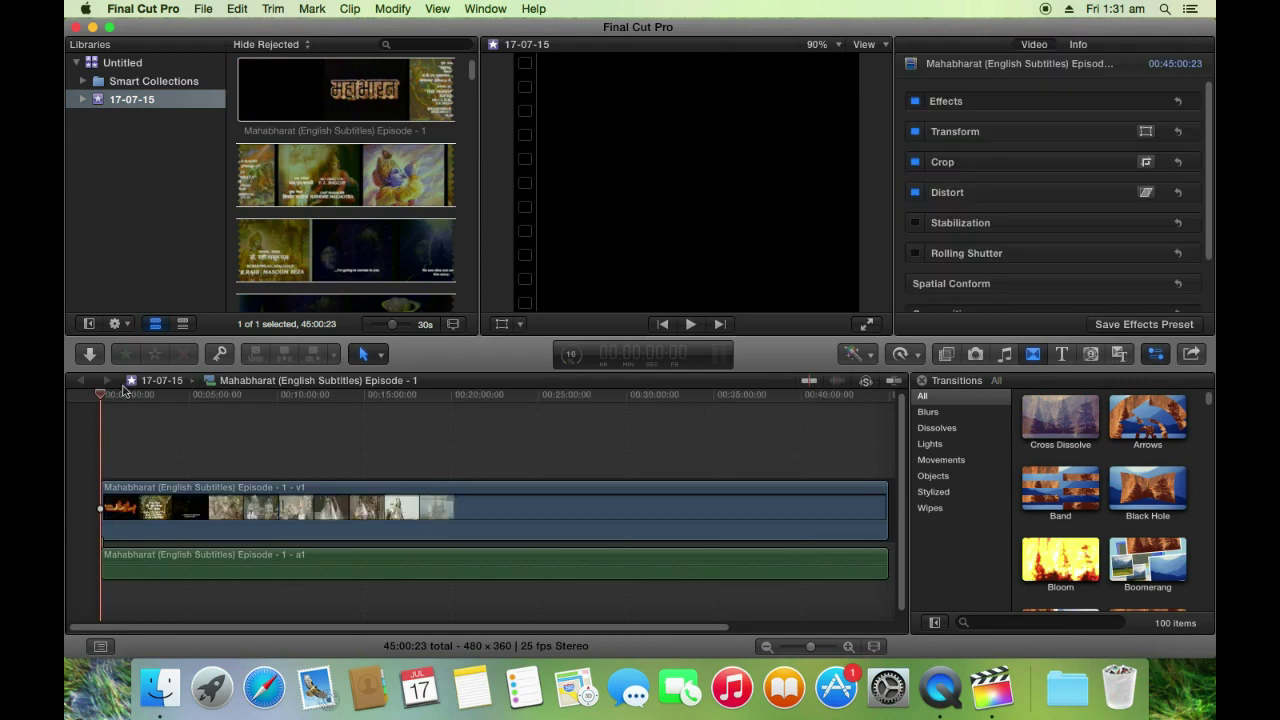
pyautogui.click(118, 403)
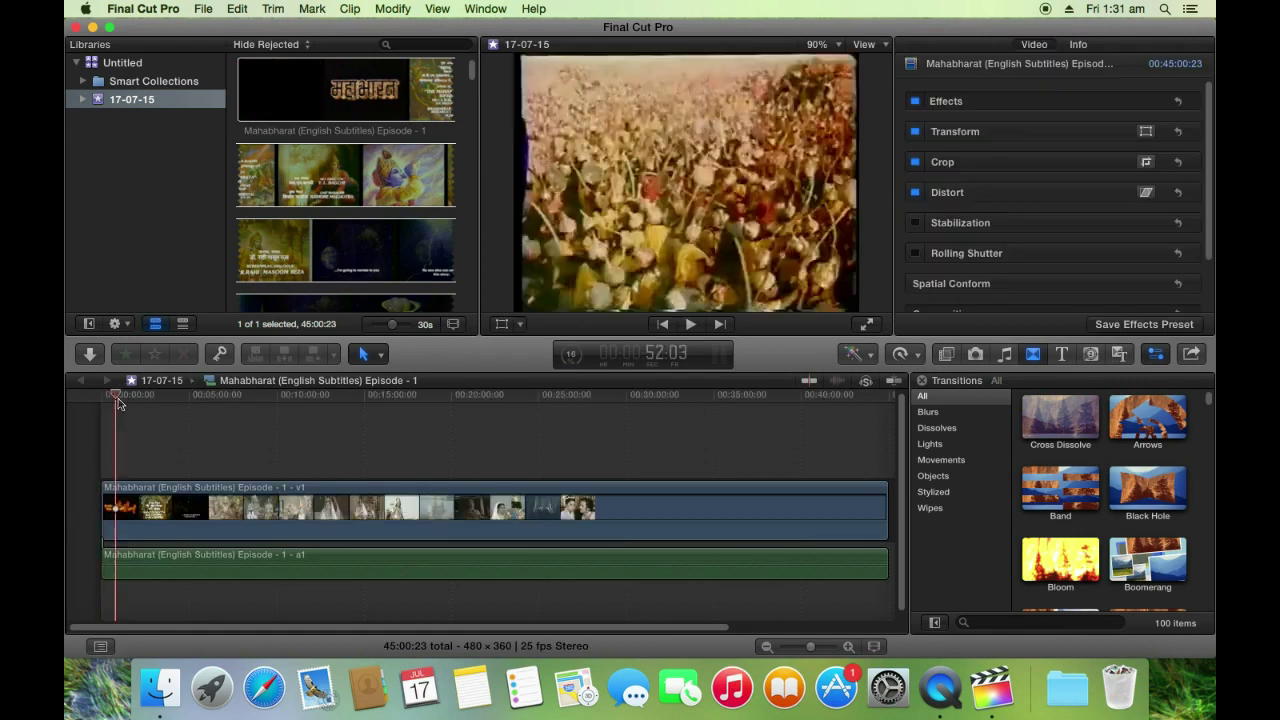
pyautogui.click(112, 398)
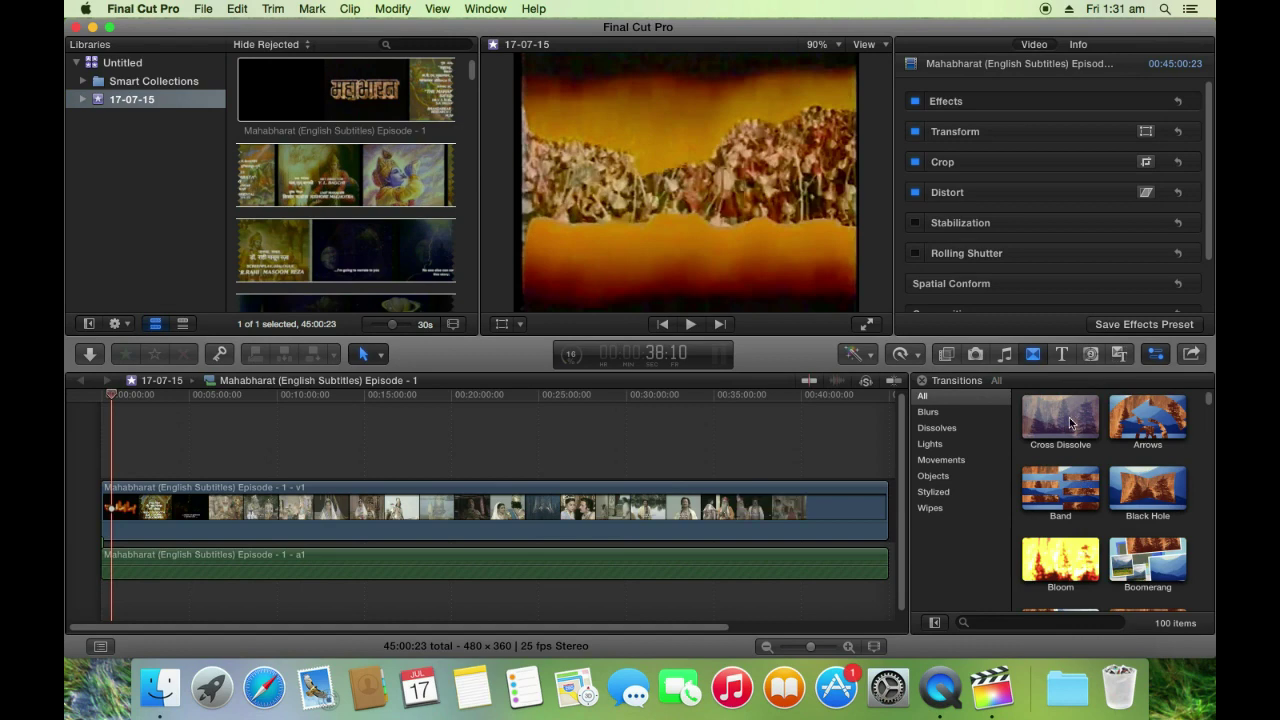
pyautogui.click(1070, 423)
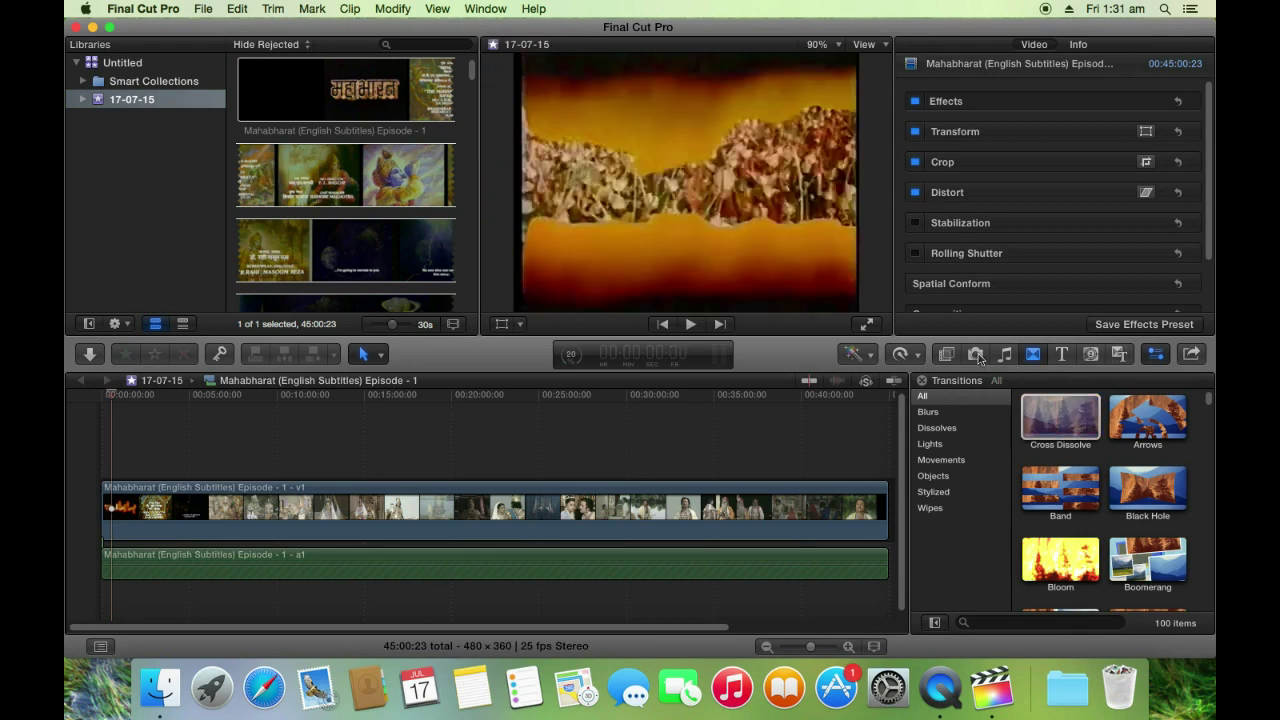
# Step: Switch from Titles to the video Effects browser and preview the Add Noise effect
pyautogui.click(1063, 356)
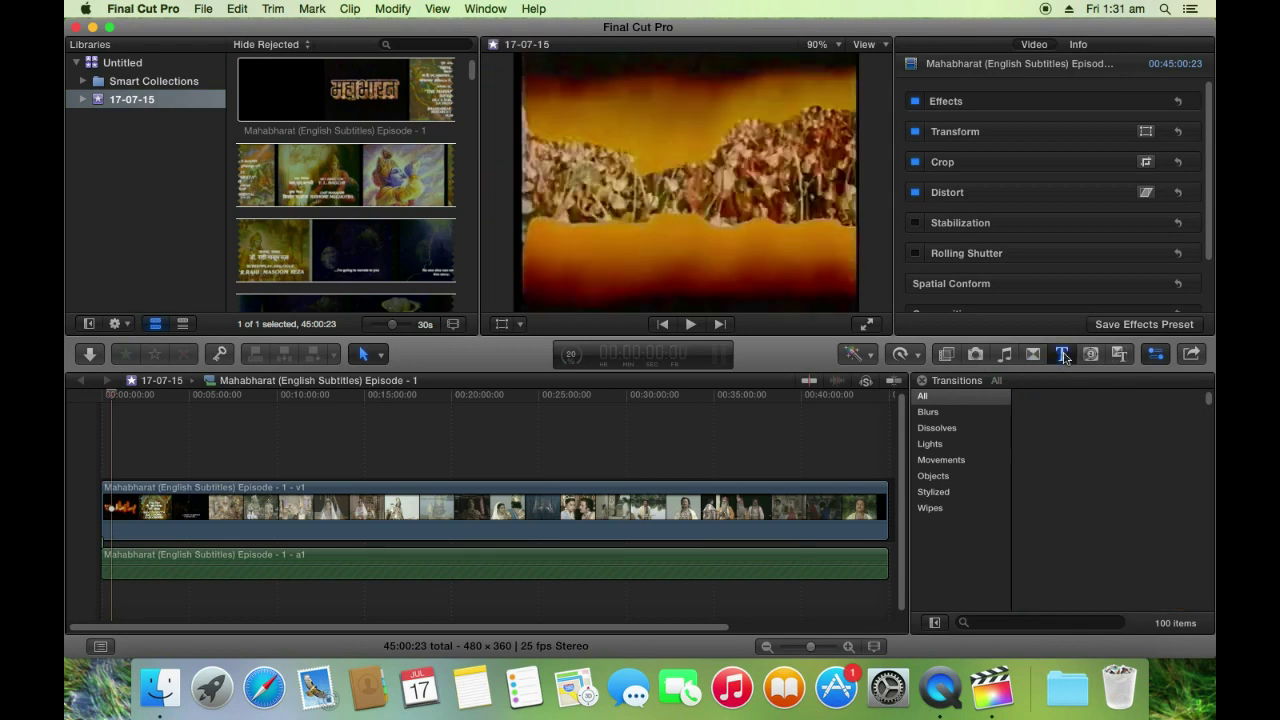
pyautogui.click(944, 357)
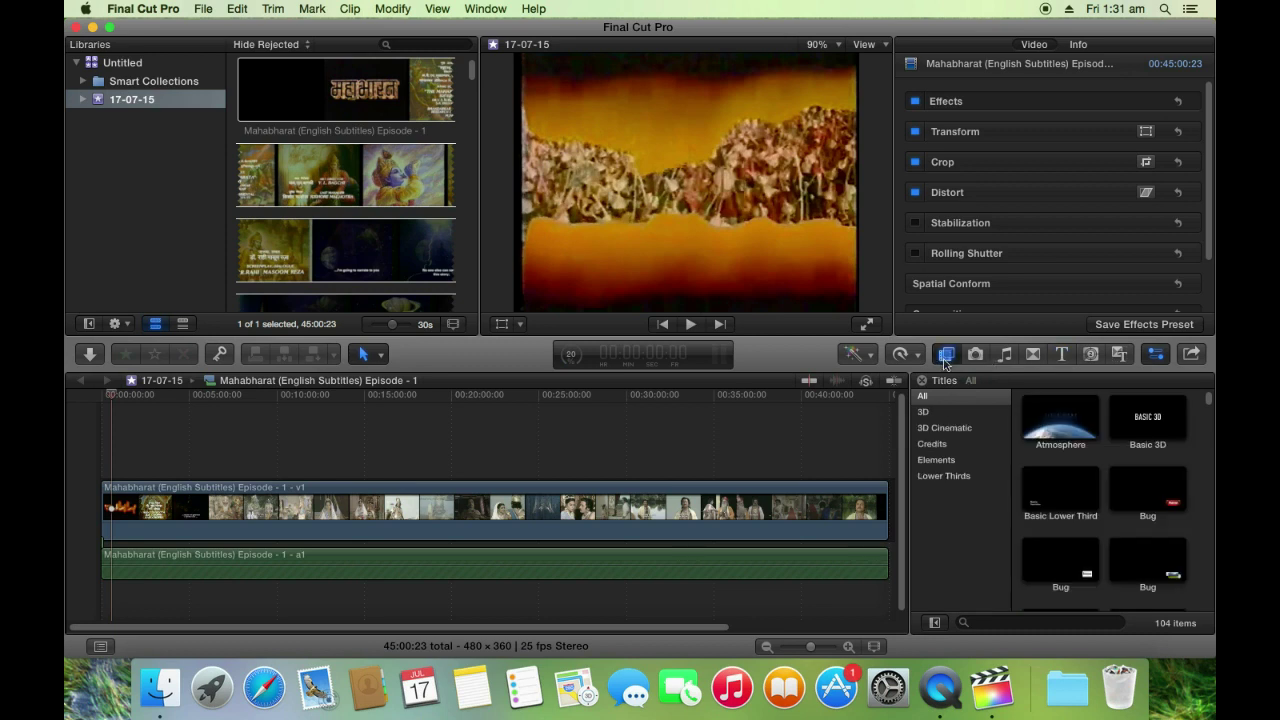
pyautogui.click(869, 358)
pyautogui.click(1041, 433)
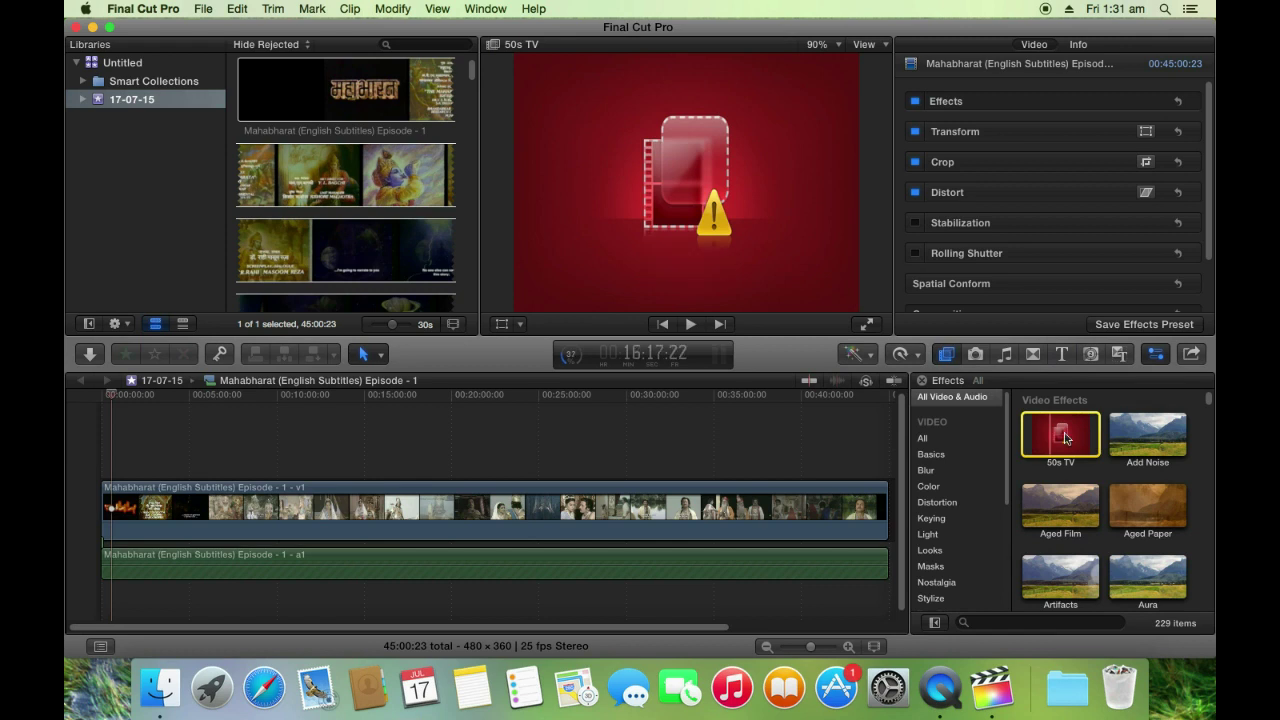
pyautogui.click(1133, 443)
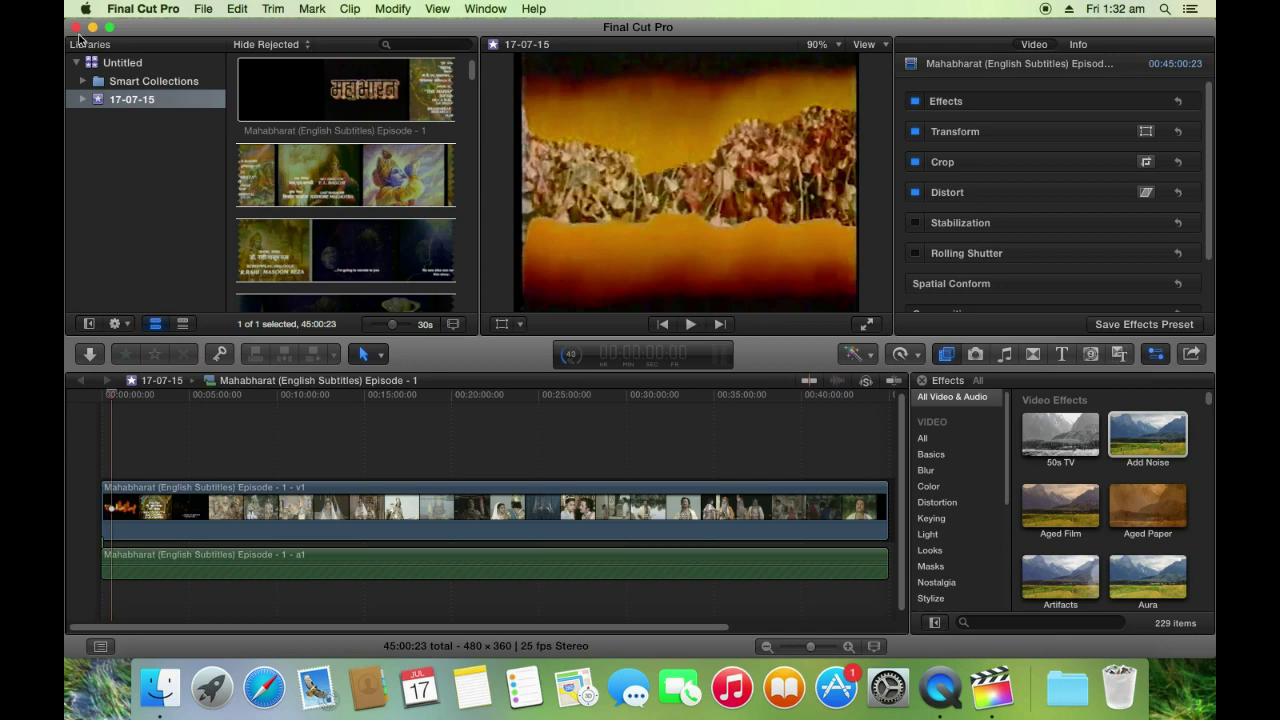
# Step: Close the Final Cut Pro library window and quit the app from its Dock icon
pyautogui.click(76, 28)
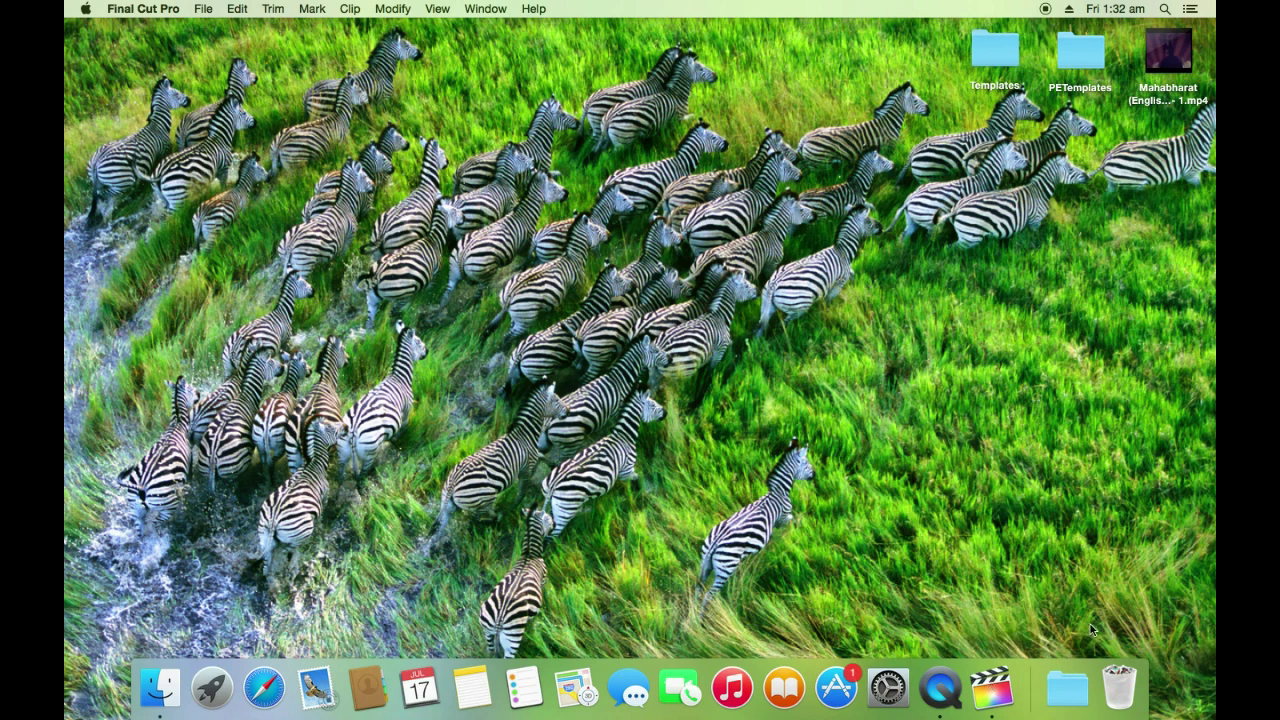
pyautogui.rightClick(987, 688)
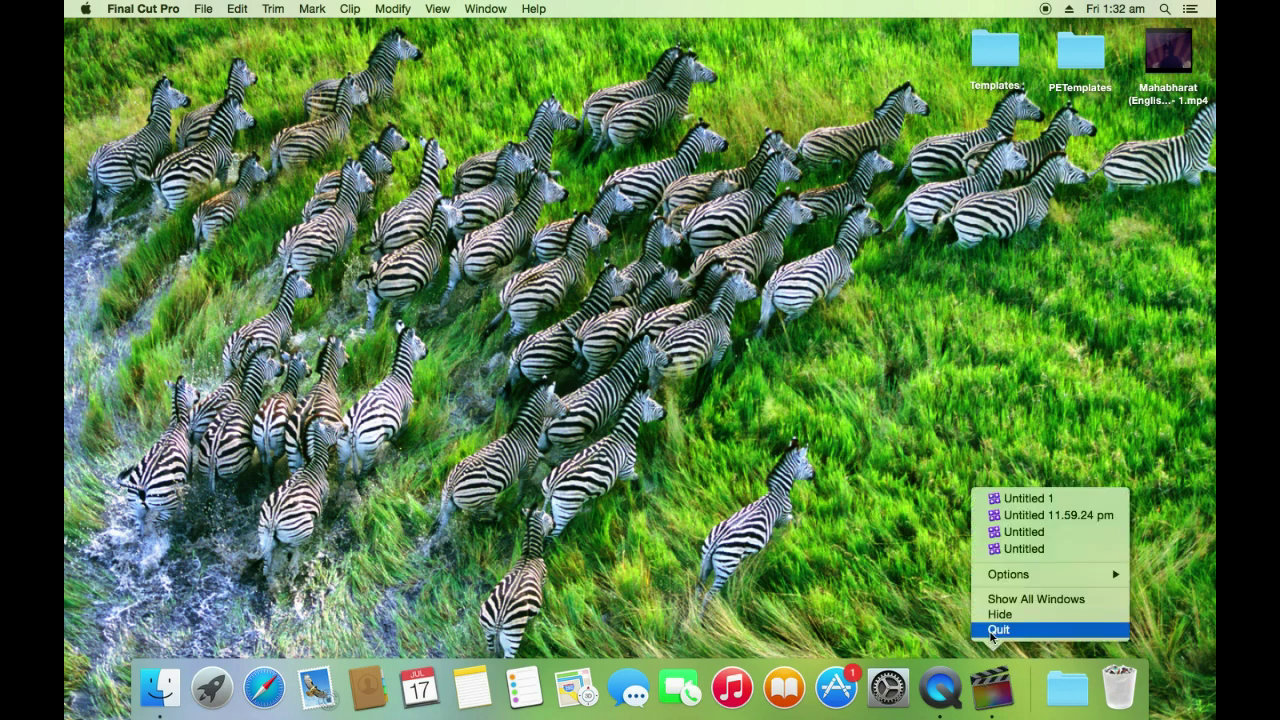
pyautogui.click(992, 630)
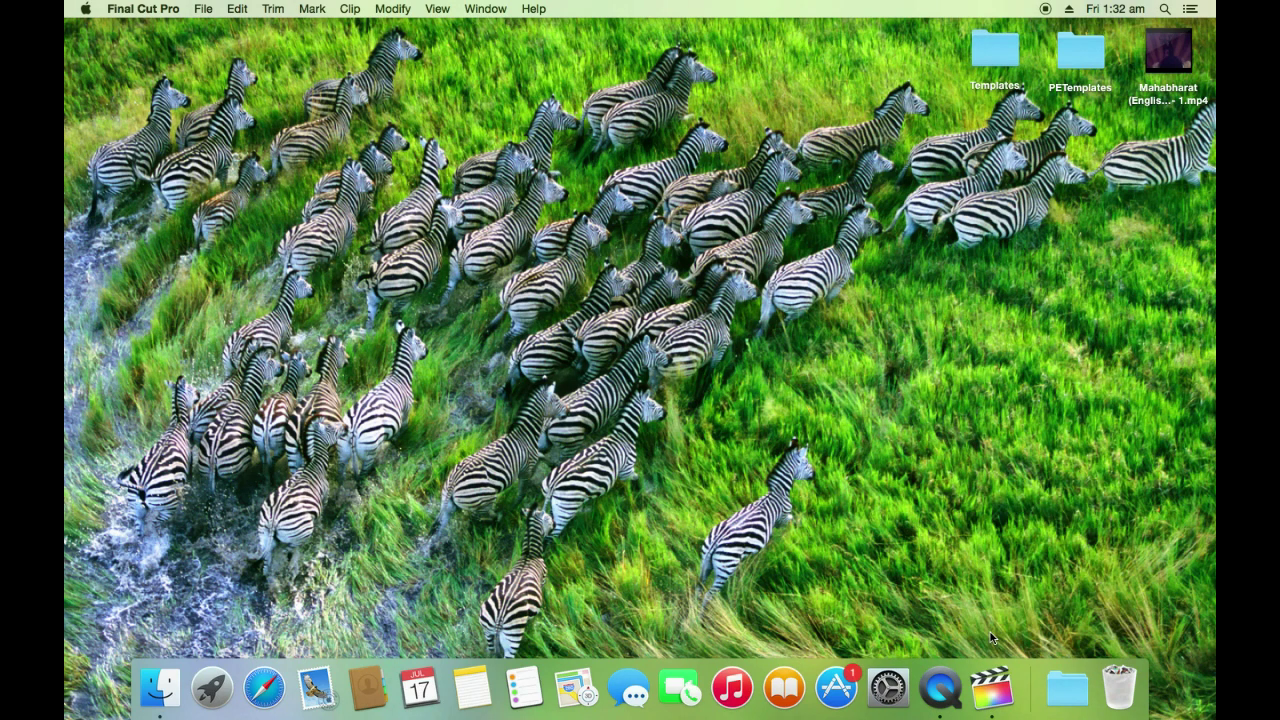
pyautogui.click(224, 684)
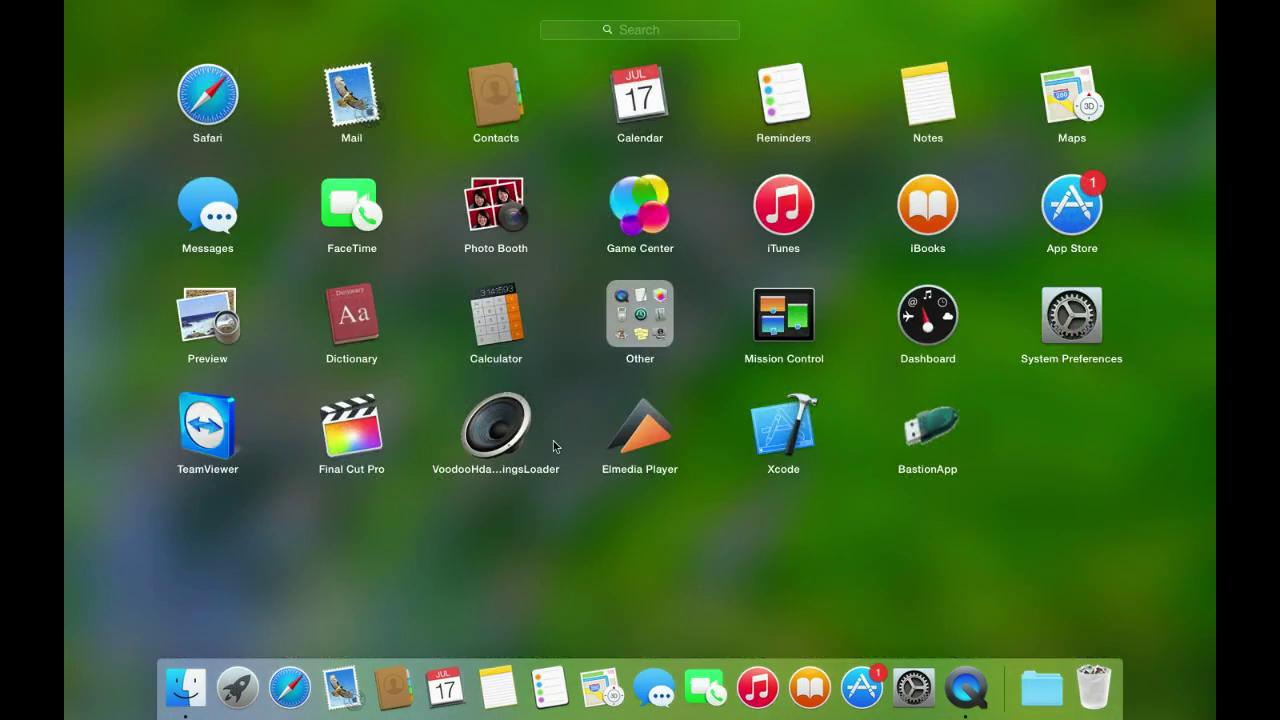
pyautogui.click(926, 432)
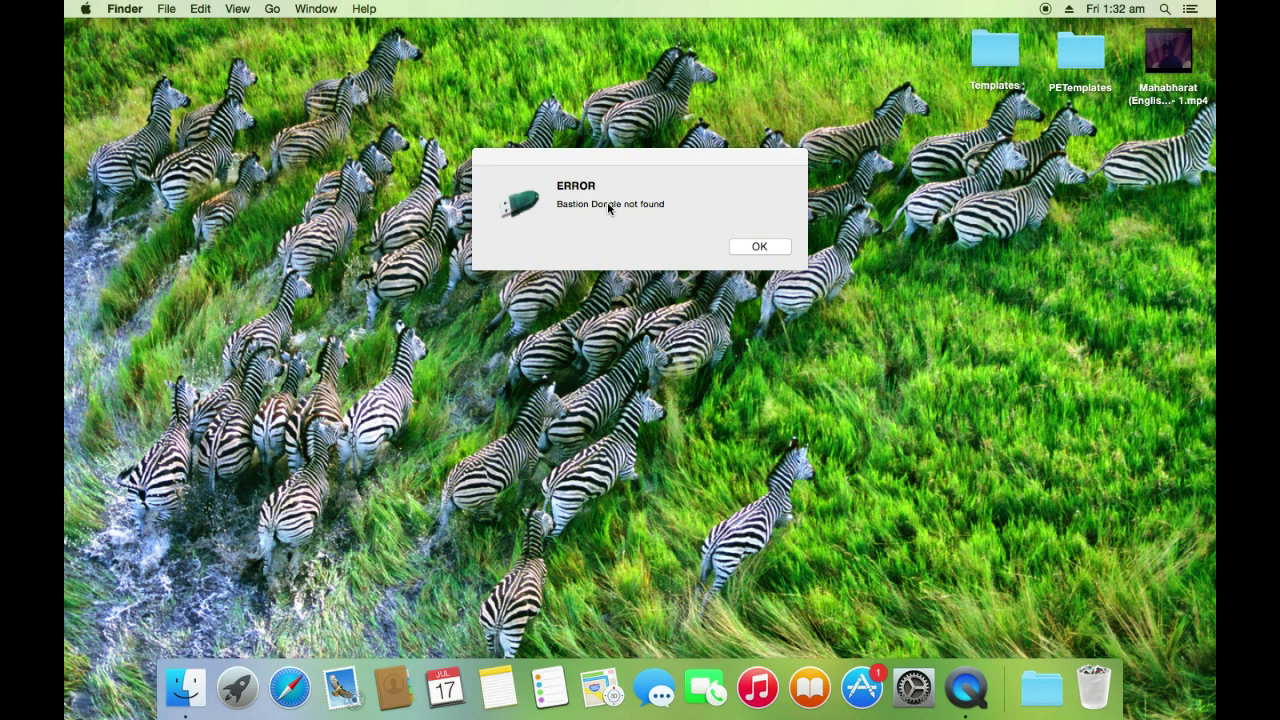
pyautogui.click(768, 249)
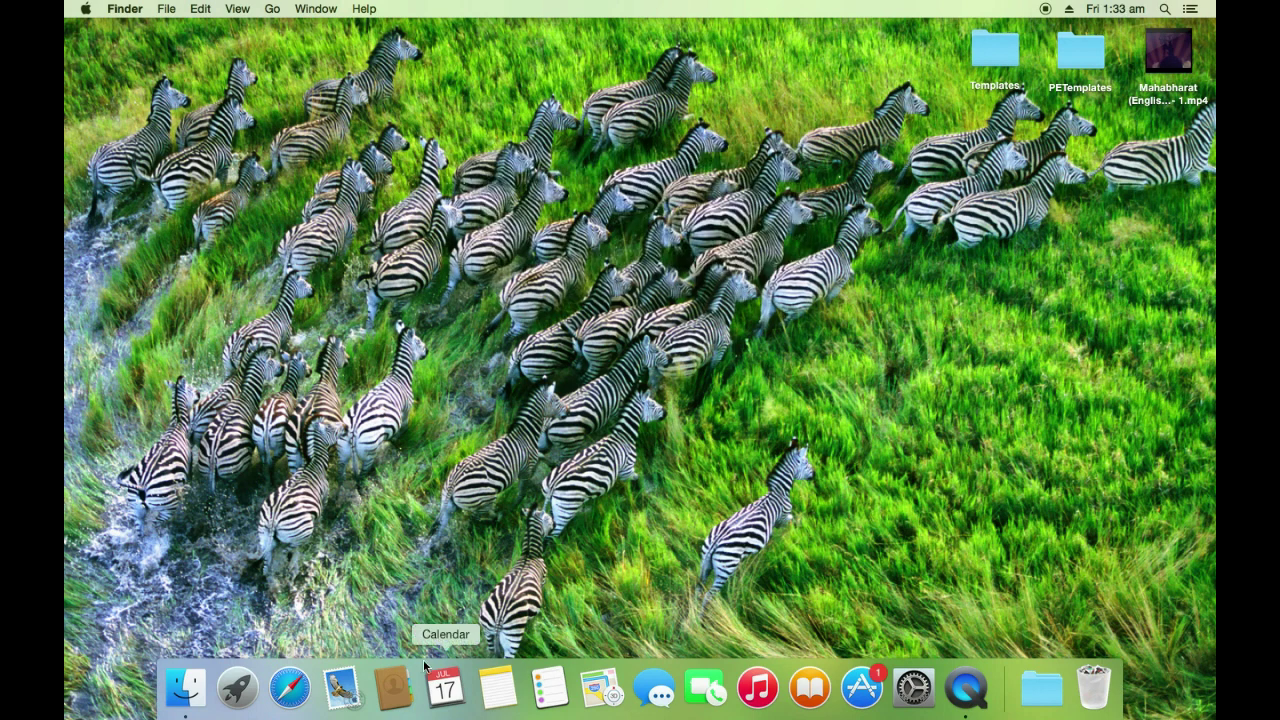
pyautogui.click(238, 687)
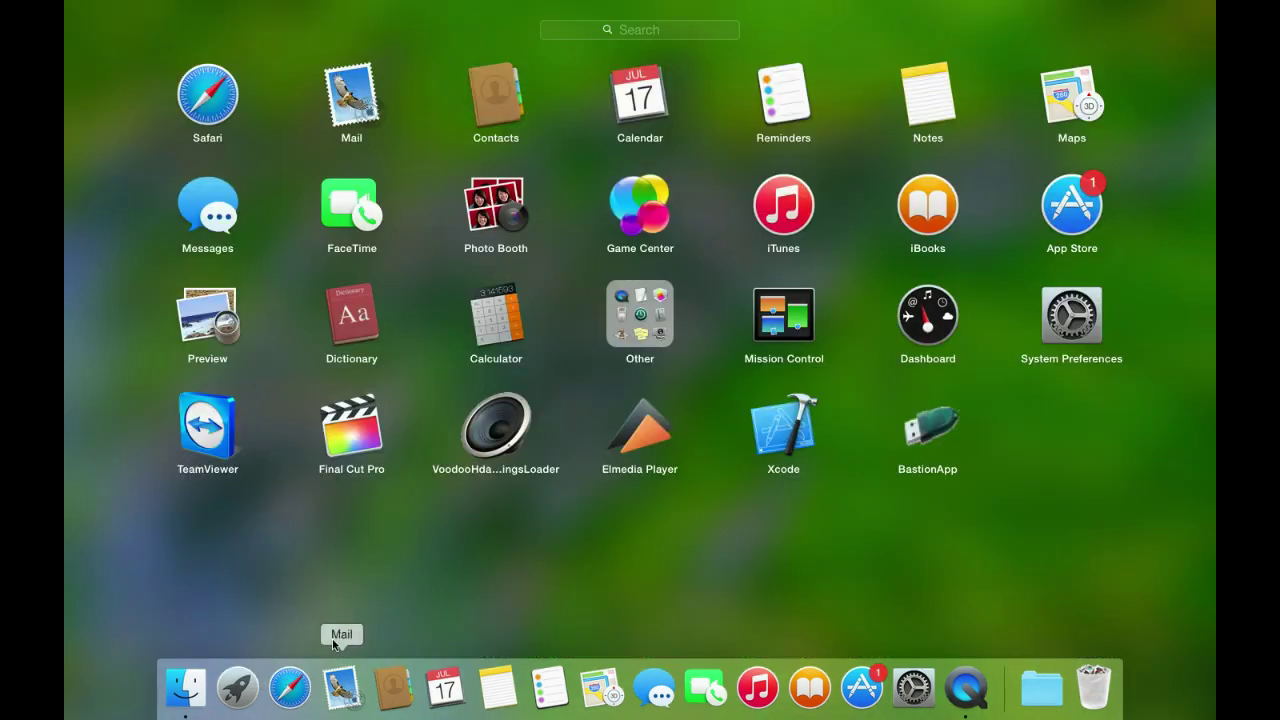
# Step: Launch BastionApp and continue past the low-memory warning
pyautogui.click(935, 426)
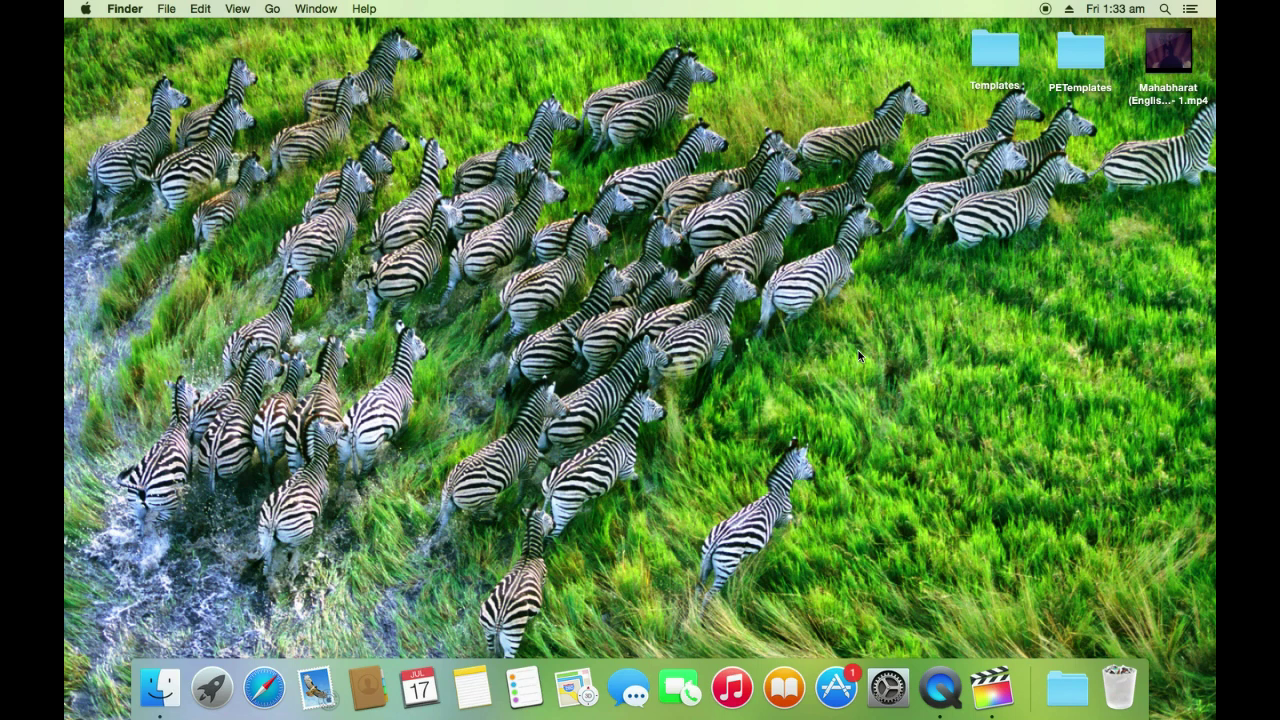
pyautogui.click(752, 247)
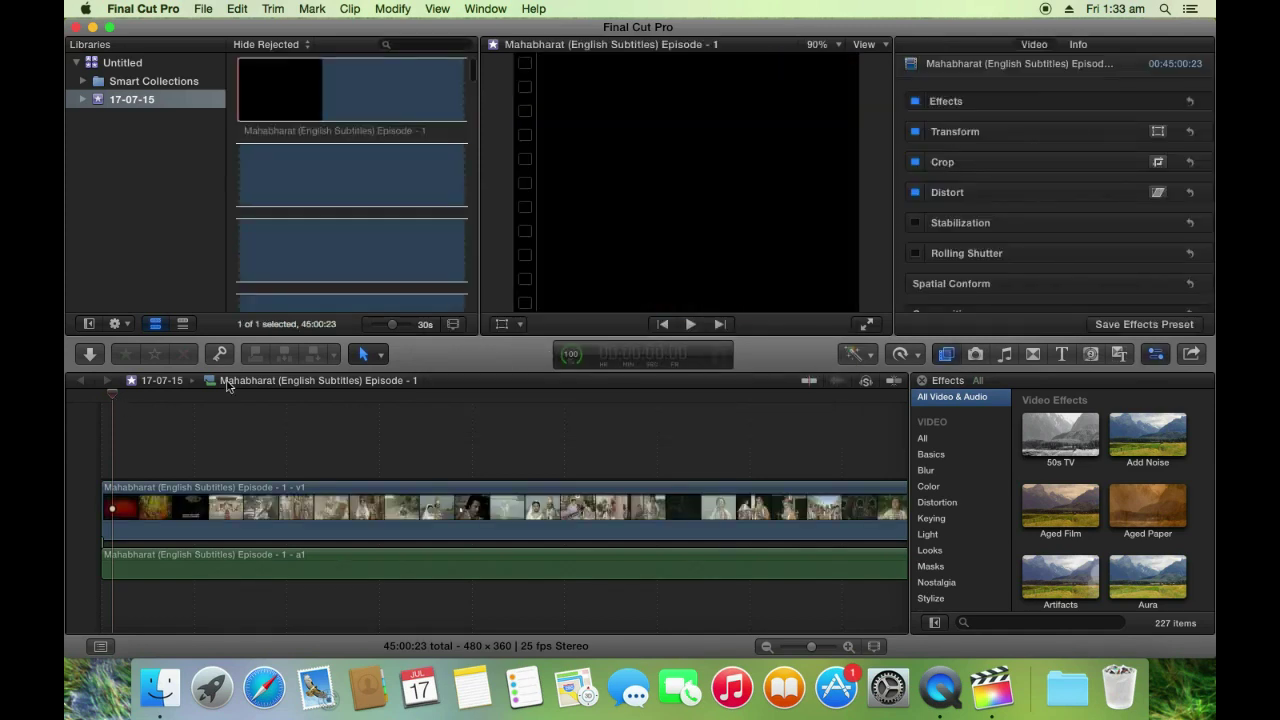
# Step: Play and stop the Mahabharat clip, preview 50s TV and Add Noise, then close the window
pyautogui.click(689, 326)
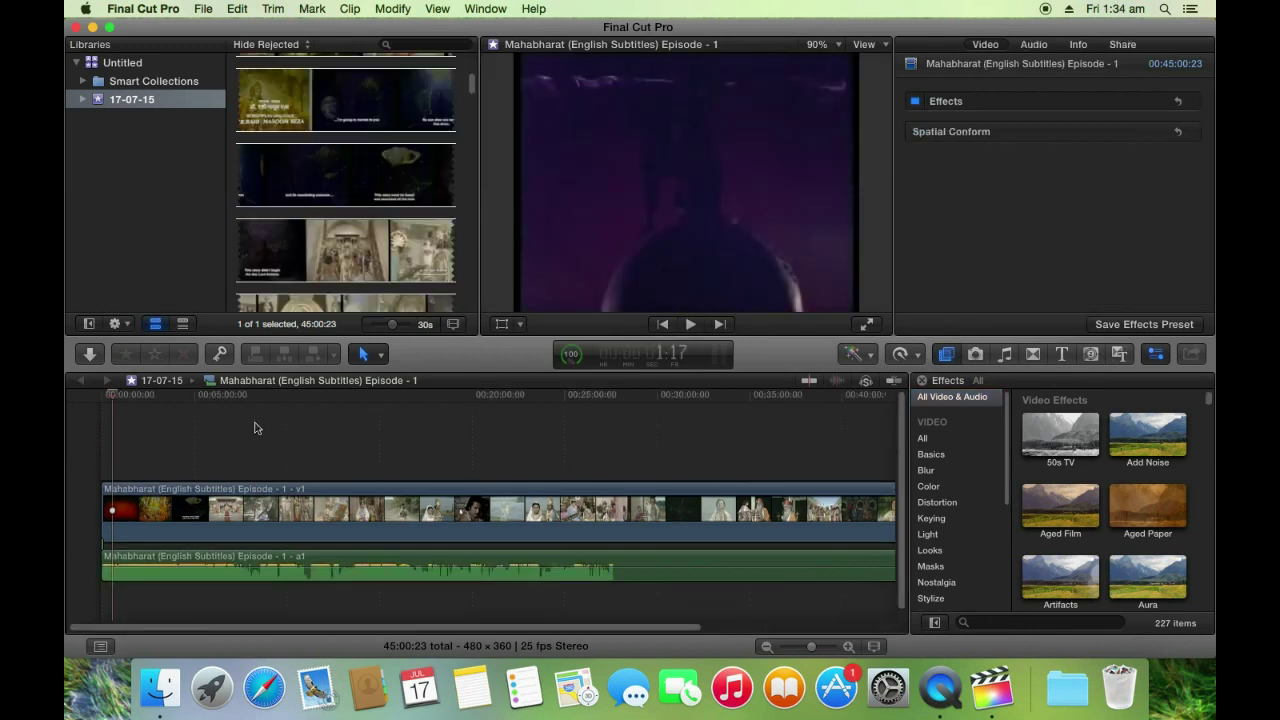
pyautogui.press('space')
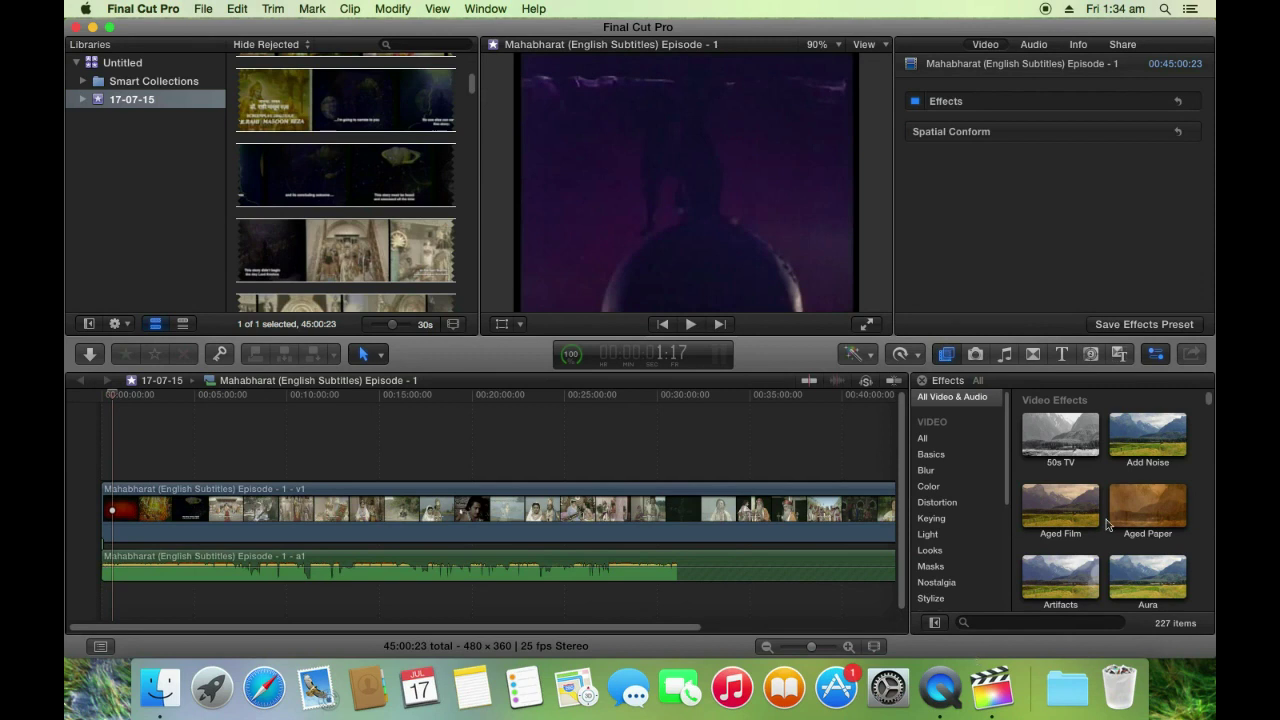
pyautogui.click(1066, 441)
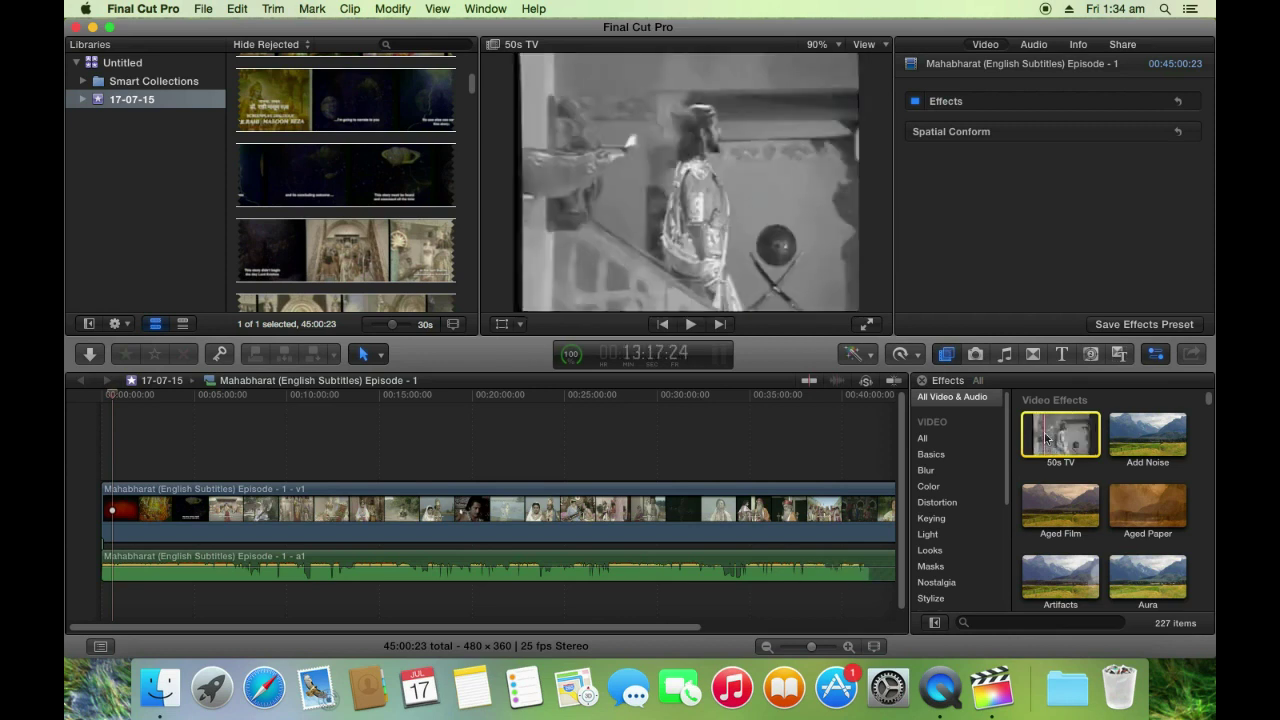
pyautogui.click(1145, 436)
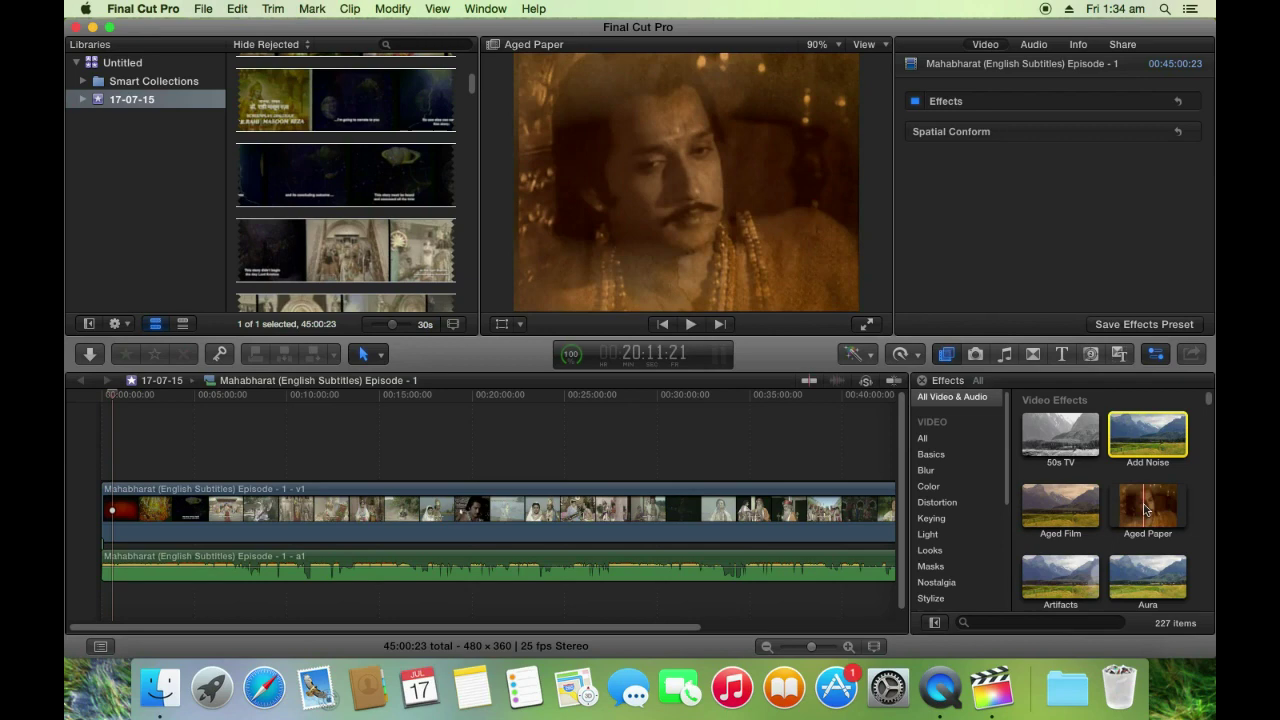
pyautogui.click(77, 27)
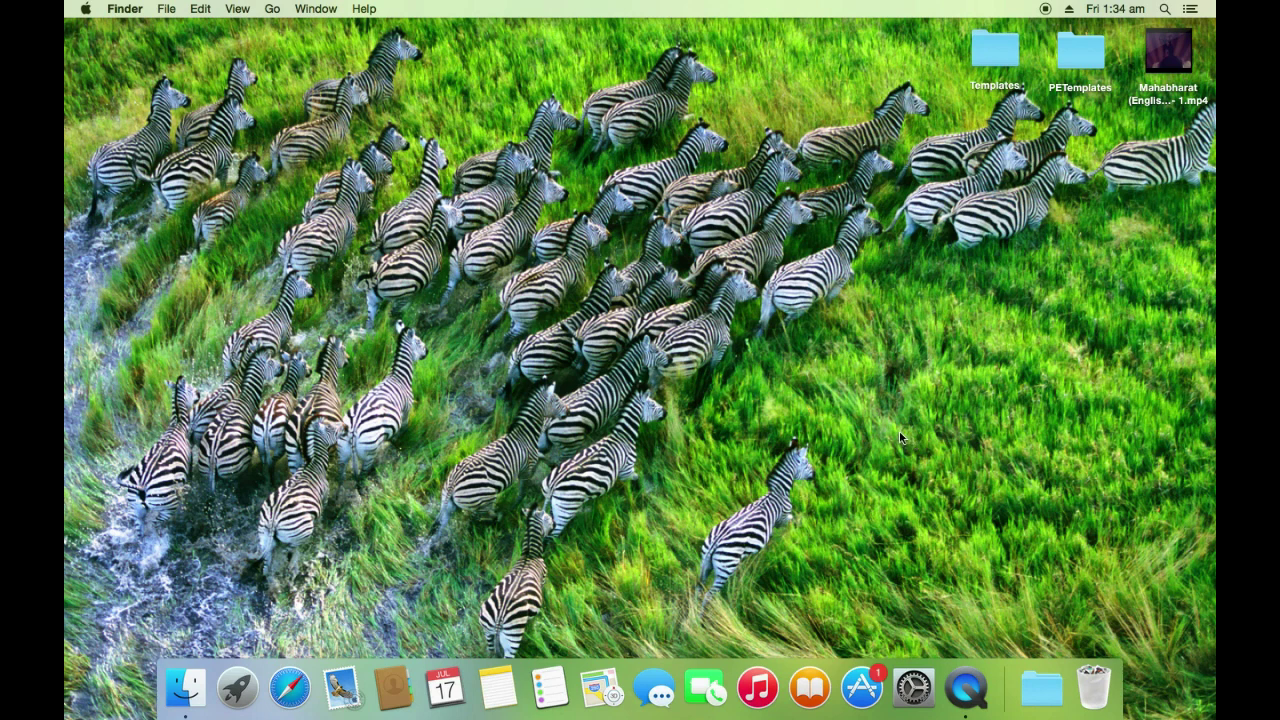
pyautogui.rightClick(966, 690)
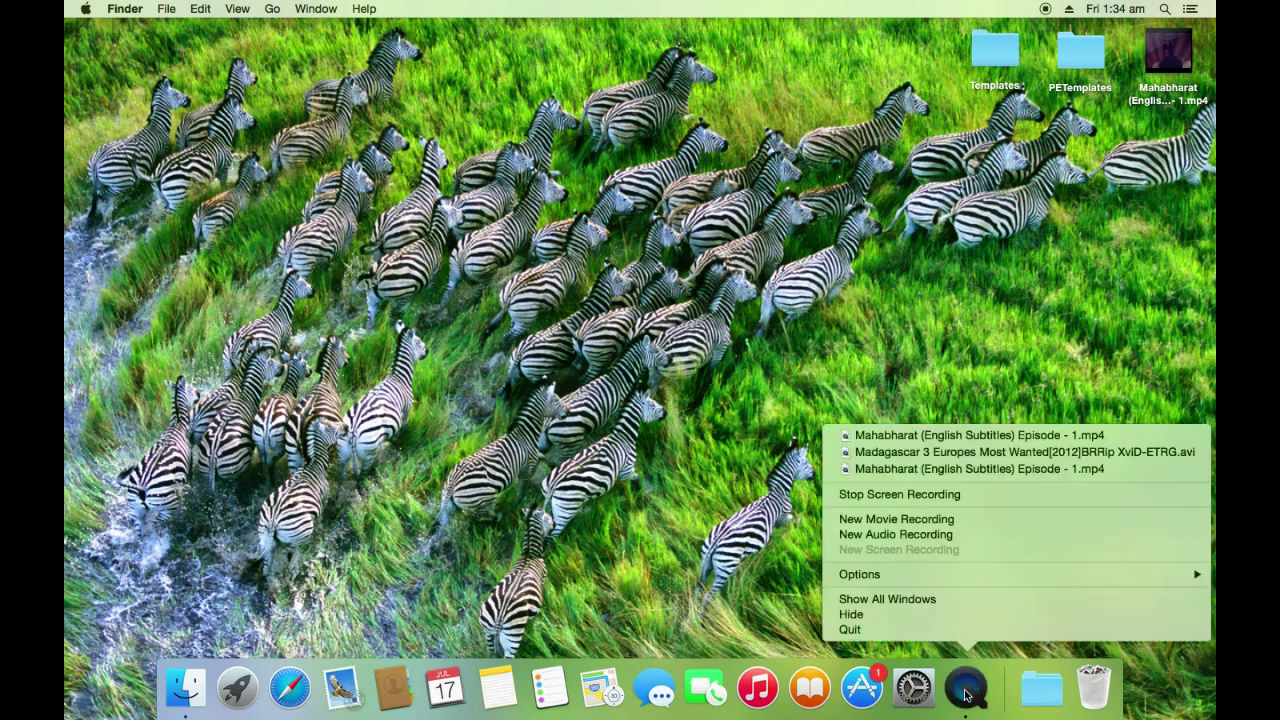